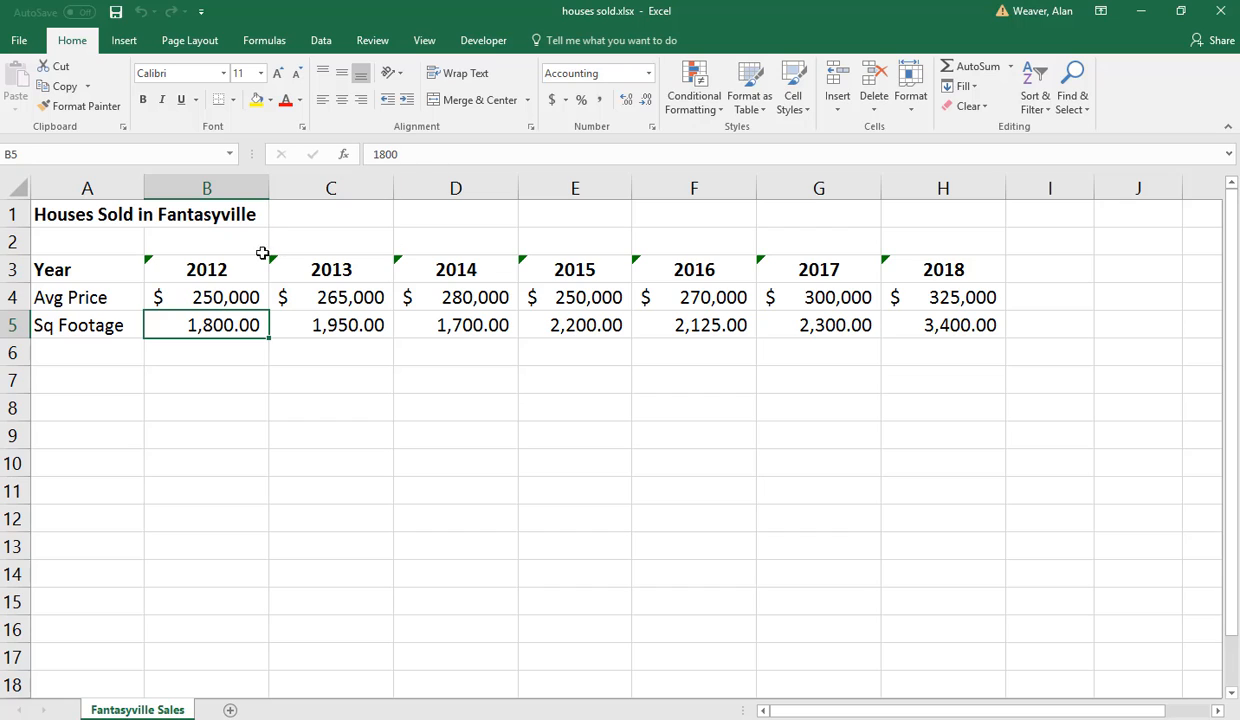
Step: Insert a clustered column and line combo chart with a secondary axis from the data in A3:H5
{"action": "left_click", "coordinate": [224, 262]}
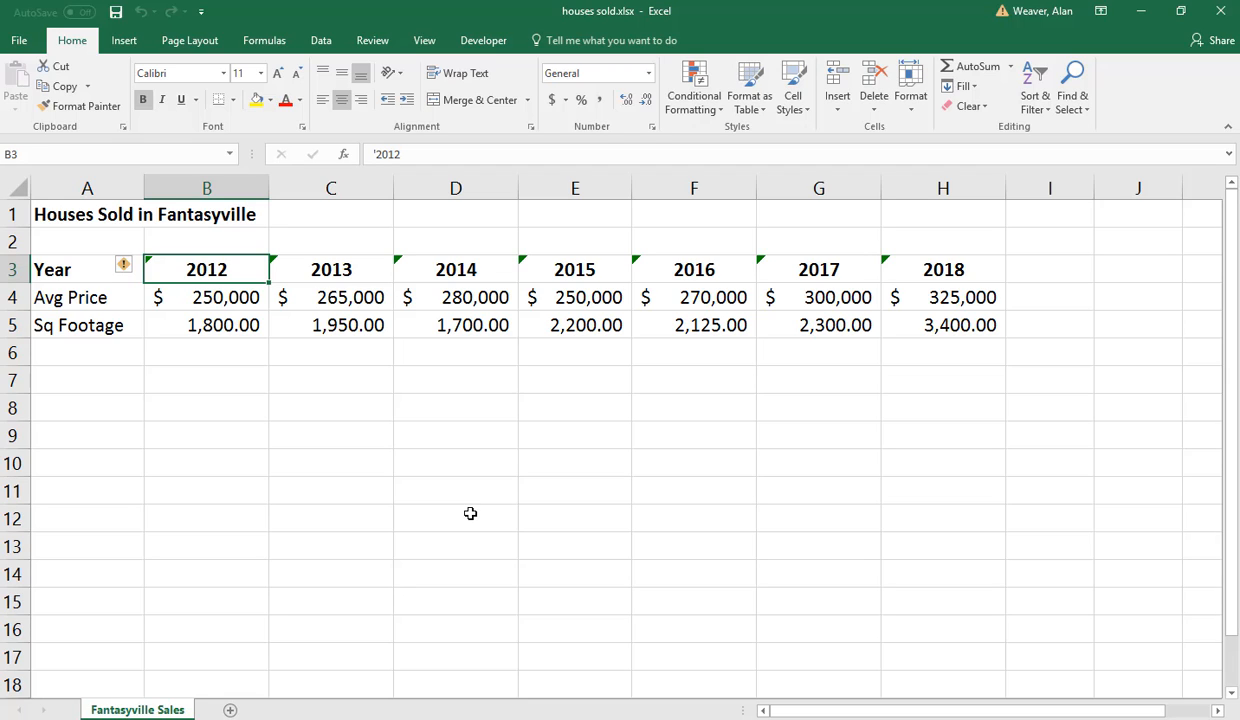
{"action": "left_click_drag", "start_coordinate": [77, 263], "coordinate": [926, 318]}
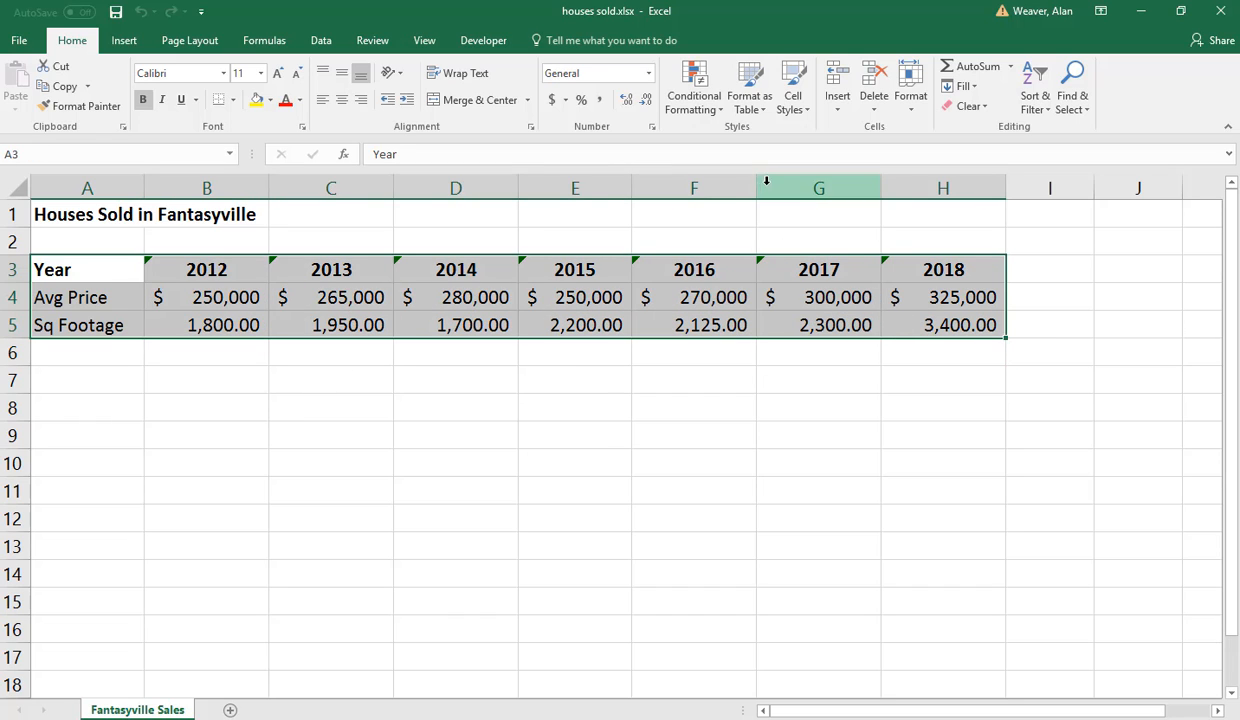
{"action": "left_click", "coordinate": [120, 42]}
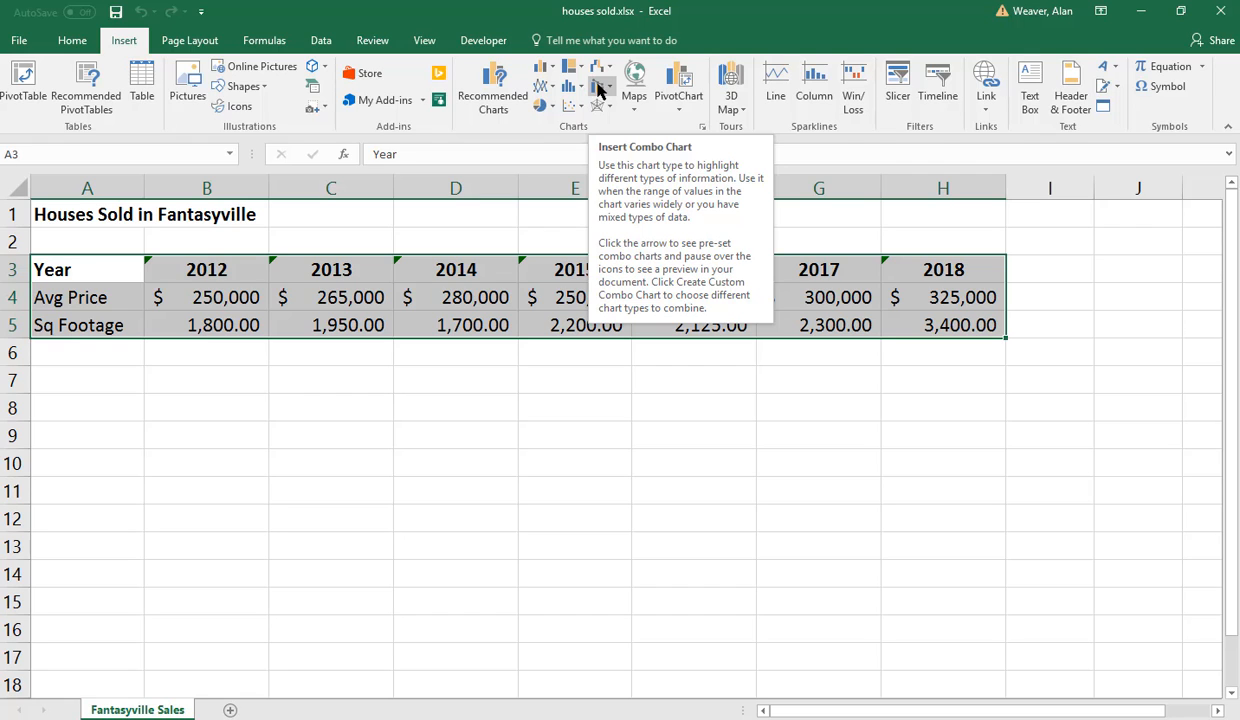
{"action": "left_click", "coordinate": [598, 90]}
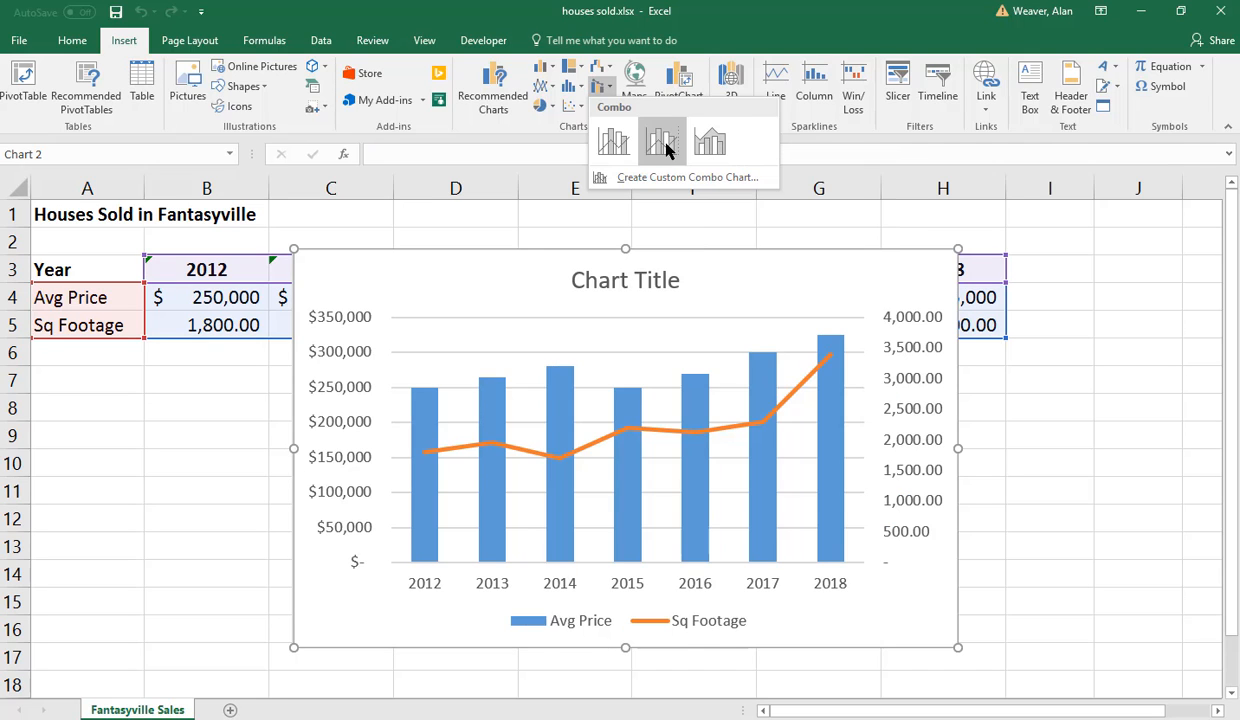
{"action": "left_click", "coordinate": [662, 140]}
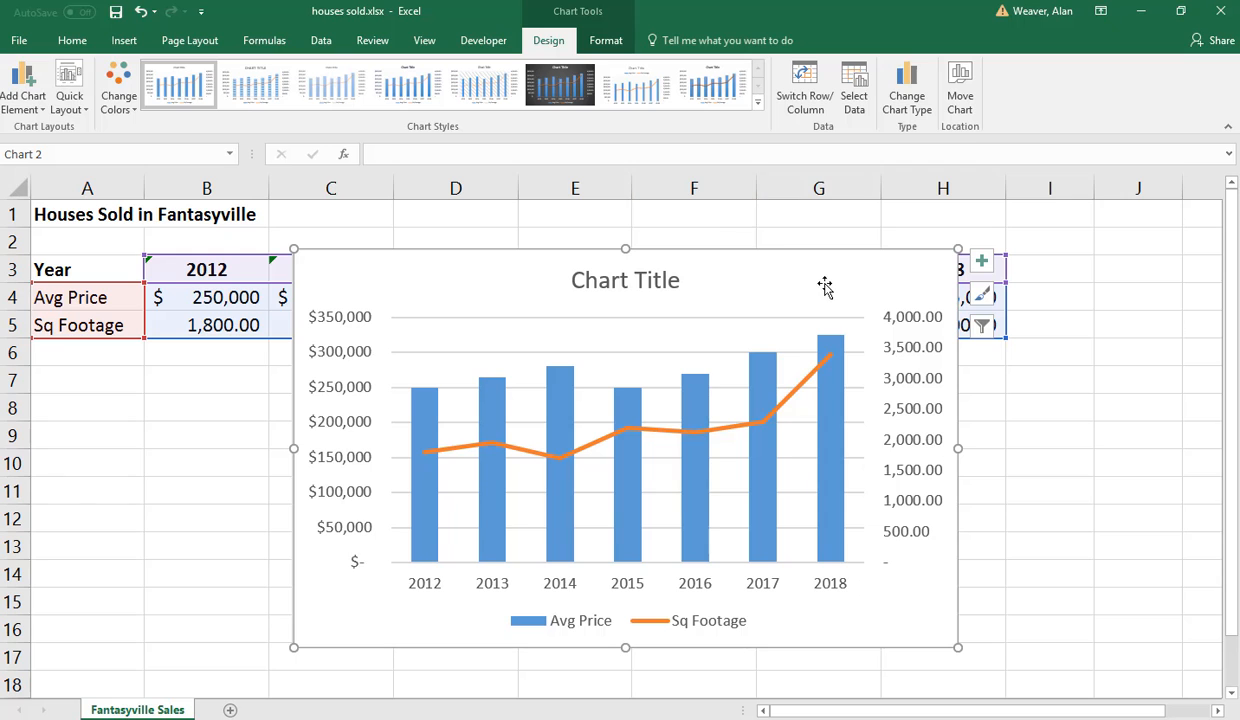
Step: Move the chart below the data table so its upper-left corner sits at column A, just under row 6
{"action": "mouse_move", "coordinate": [847, 268]}
{"action": "left_mouse_down"}
{"action": "mouse_move", "coordinate": [767, 324]}
{"action": "mouse_move", "coordinate": [623, 382]}
{"action": "mouse_move", "coordinate": [578, 376]}
{"action": "left_mouse_up"}
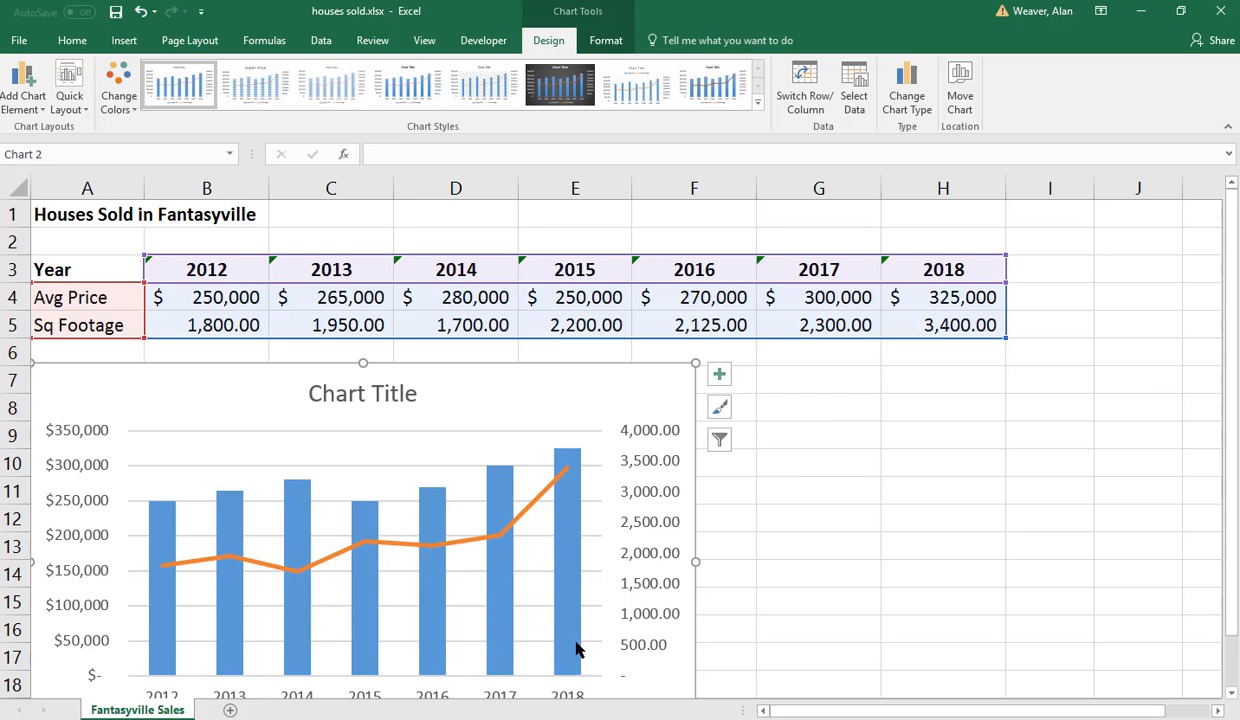
{"action": "left_click", "coordinate": [1231, 694]}
{"action": "left_click", "coordinate": [1231, 694]}
{"action": "left_click", "coordinate": [1231, 694]}
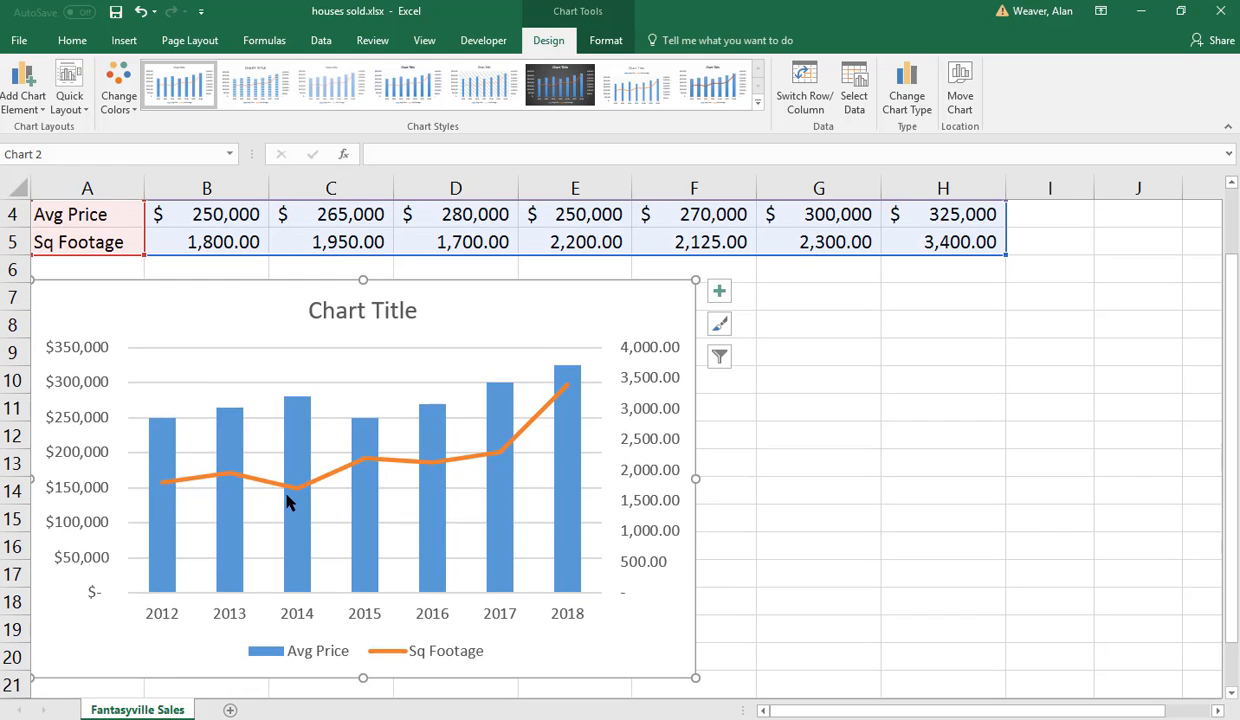
Step: Title the chart "Fantasyville Home Sales" and apply the dark-background chart style
{"action": "left_click", "coordinate": [364, 309]}
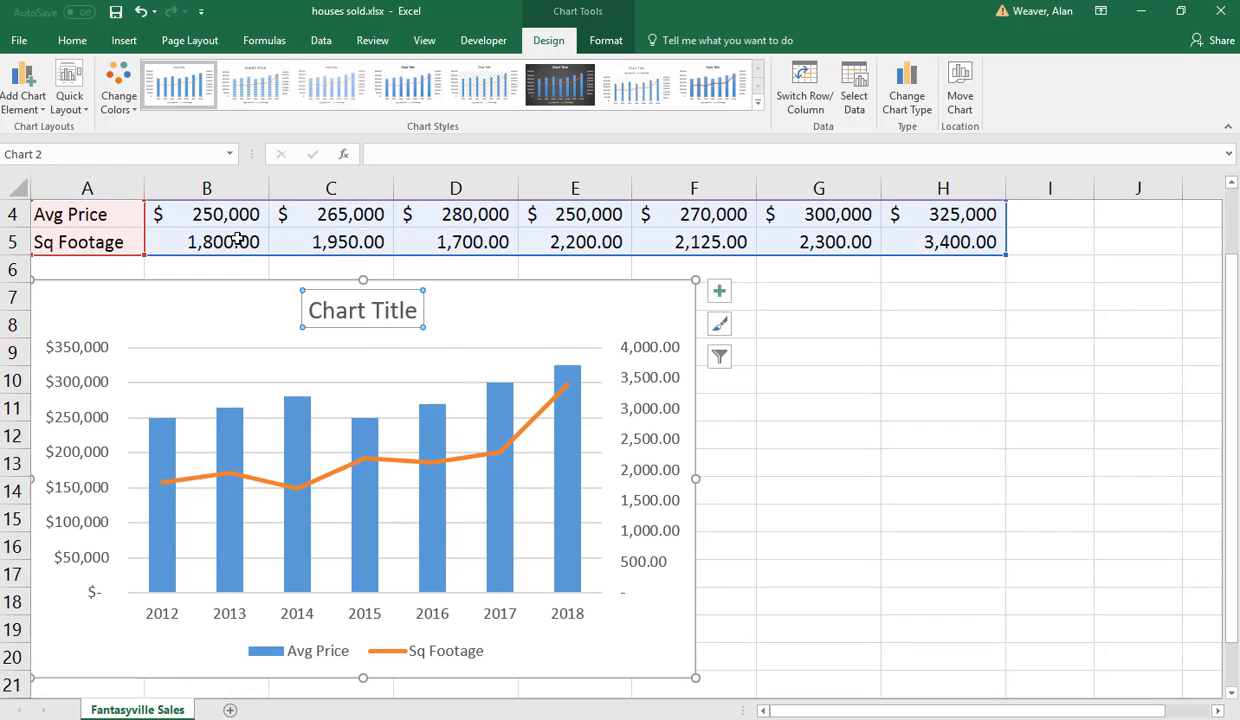
{"action": "left_click", "coordinate": [431, 158]}
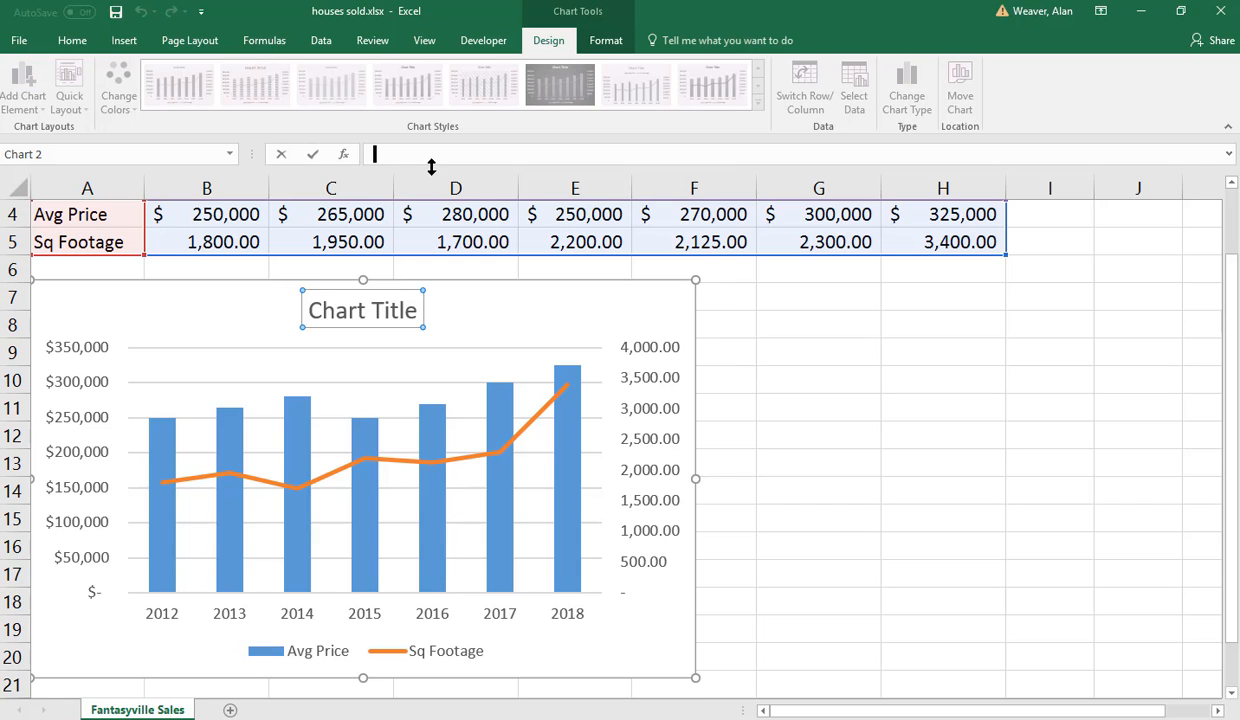
{"action": "type", "text": "Fantasyville Home Sales"}
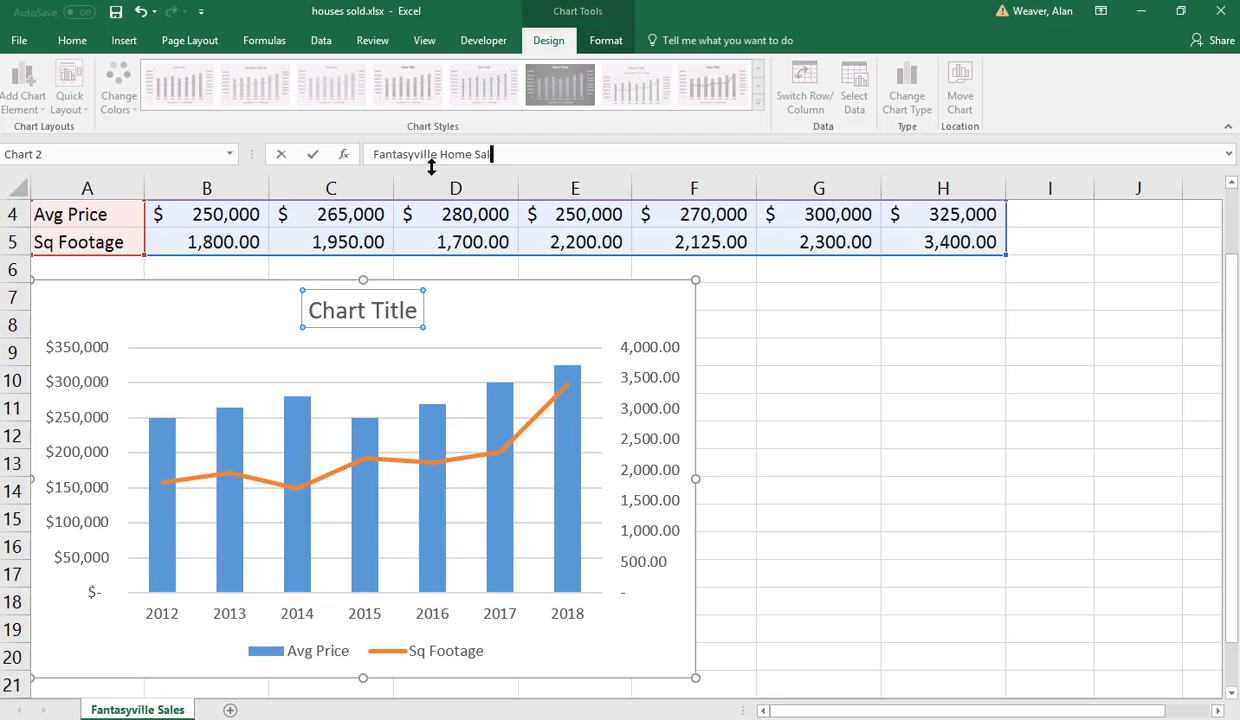
{"action": "key", "text": "Return"}
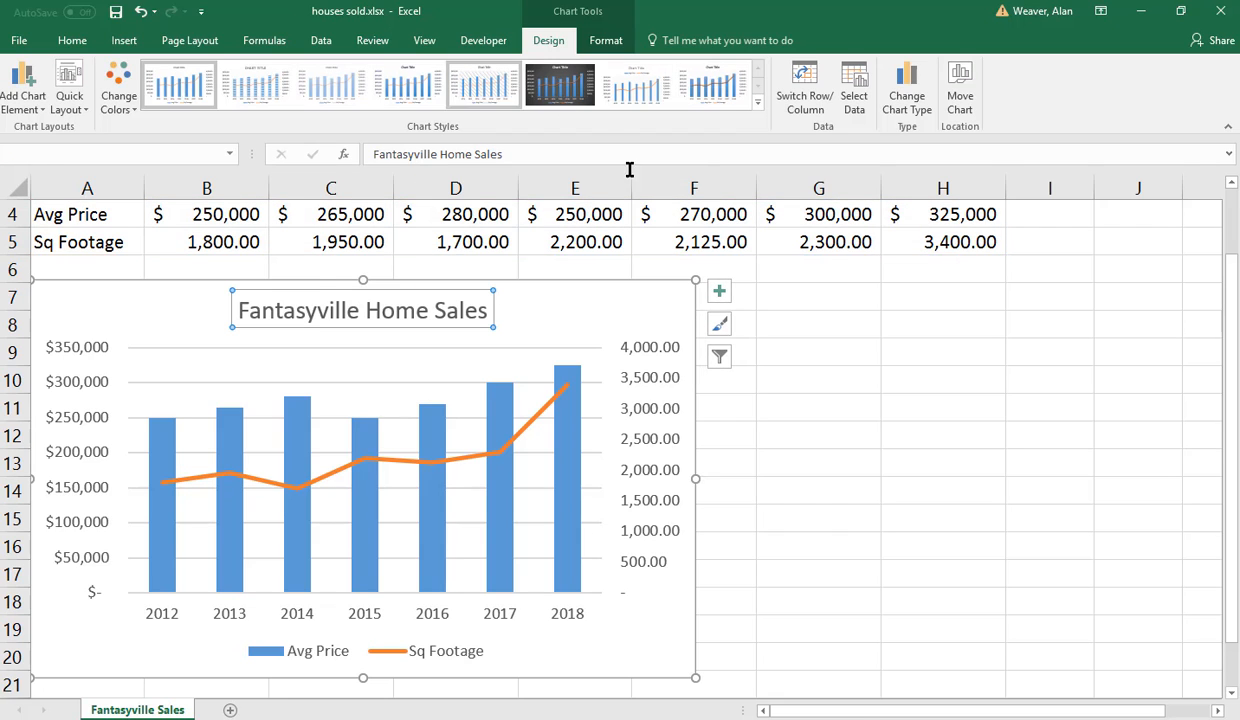
{"action": "left_click", "coordinate": [757, 106]}
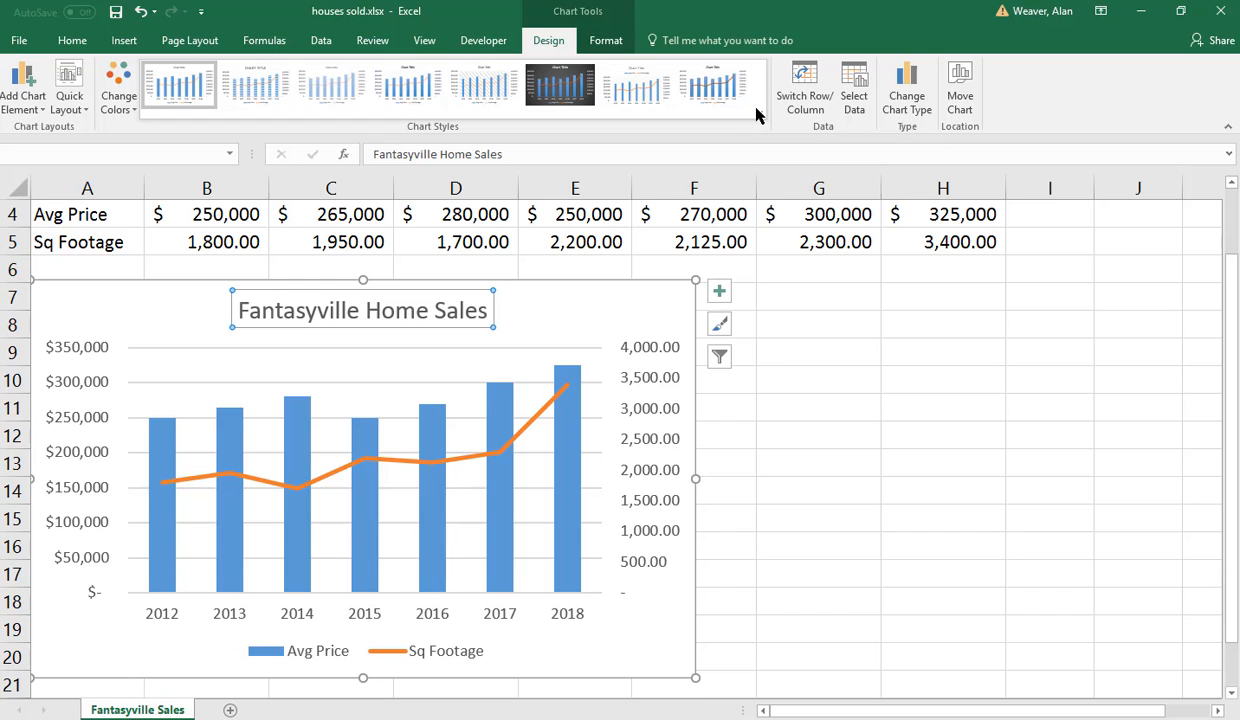
{"action": "left_click", "coordinate": [562, 92]}
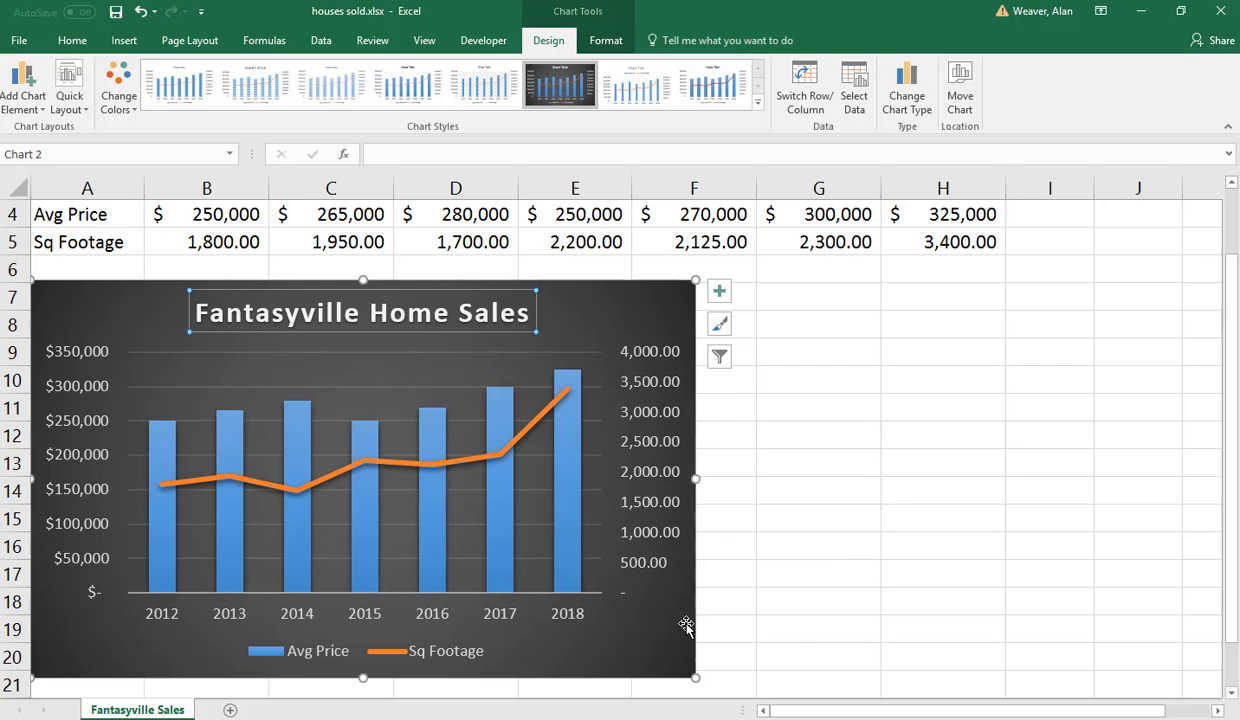
Step: Format the secondary square footage axis numbers with 0 decimal places
{"action": "left_click", "coordinate": [616, 382]}
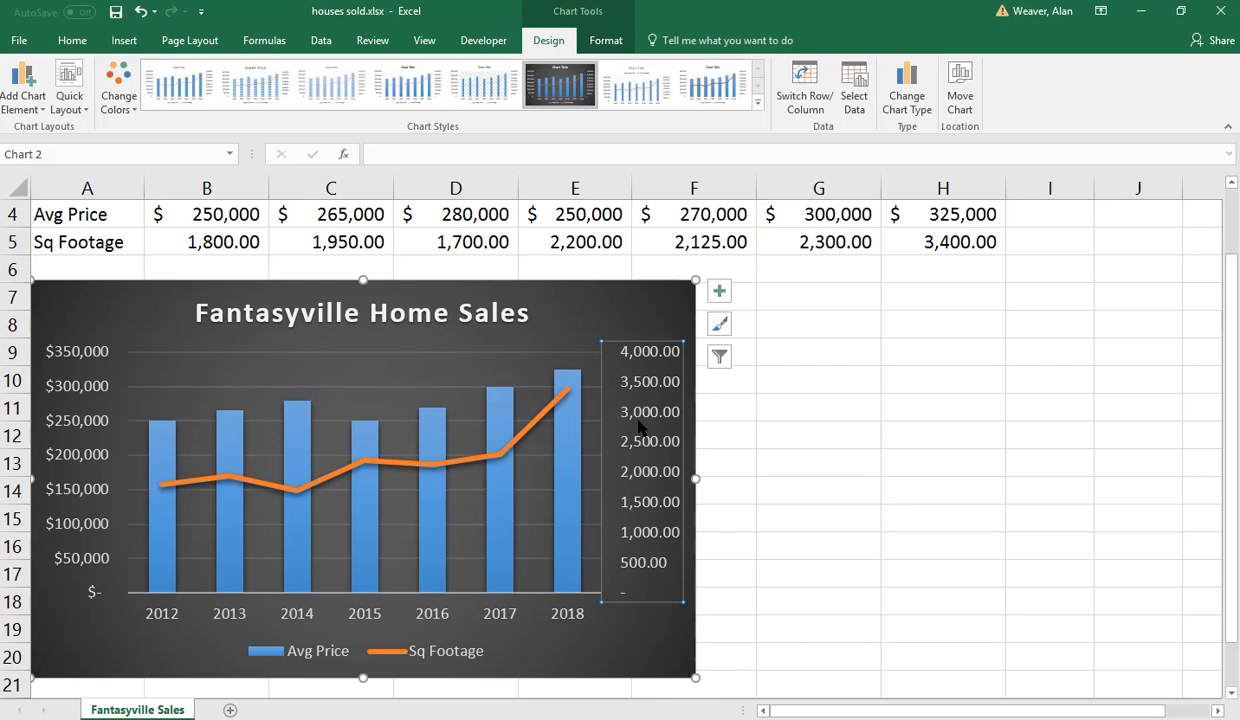
{"action": "double_click", "coordinate": [646, 469]}
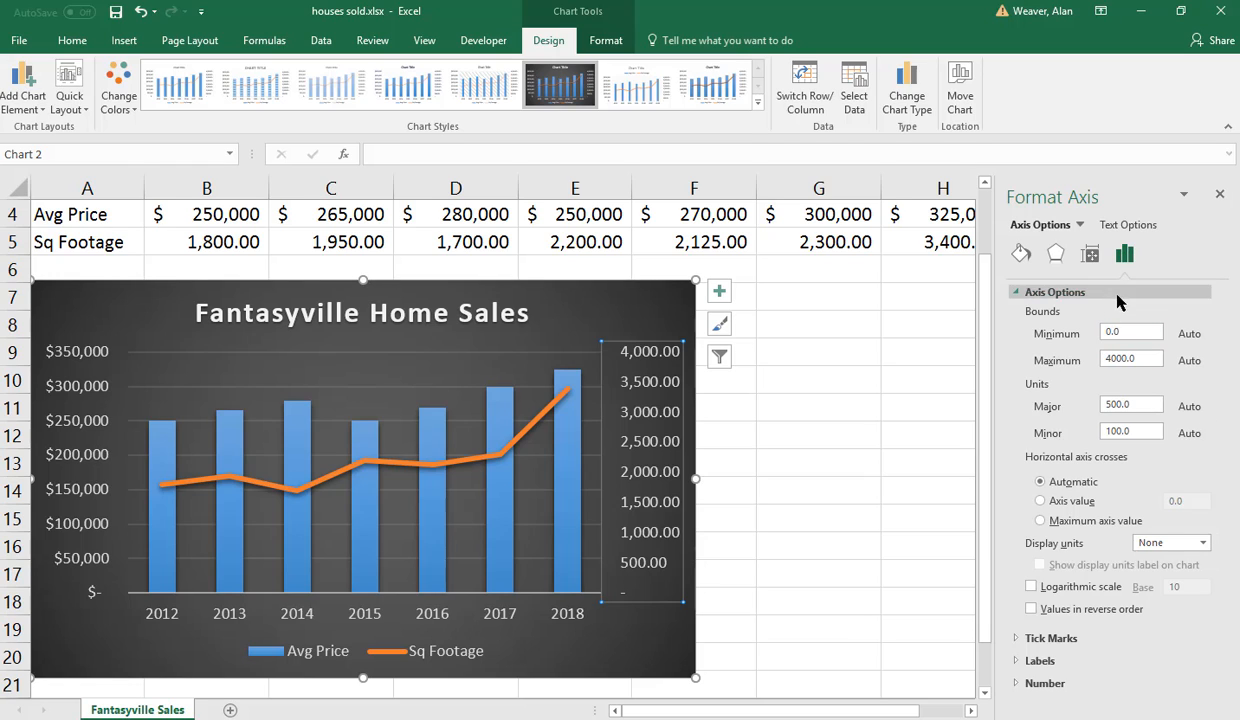
{"action": "left_click", "coordinate": [1014, 687]}
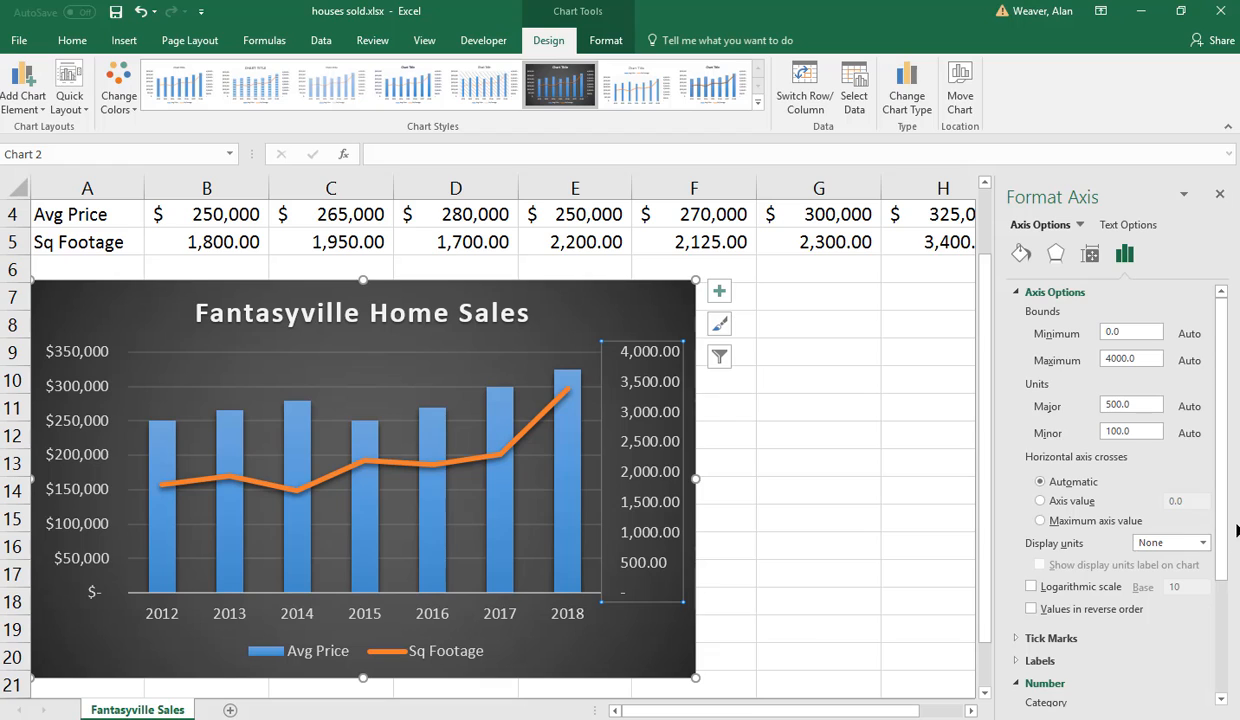
{"action": "scroll", "coordinate": [1228, 613], "scroll_direction": "down", "scroll_amount": 1}
{"action": "left_click_drag", "start_coordinate": [1228, 617], "coordinate": [1235, 663]}
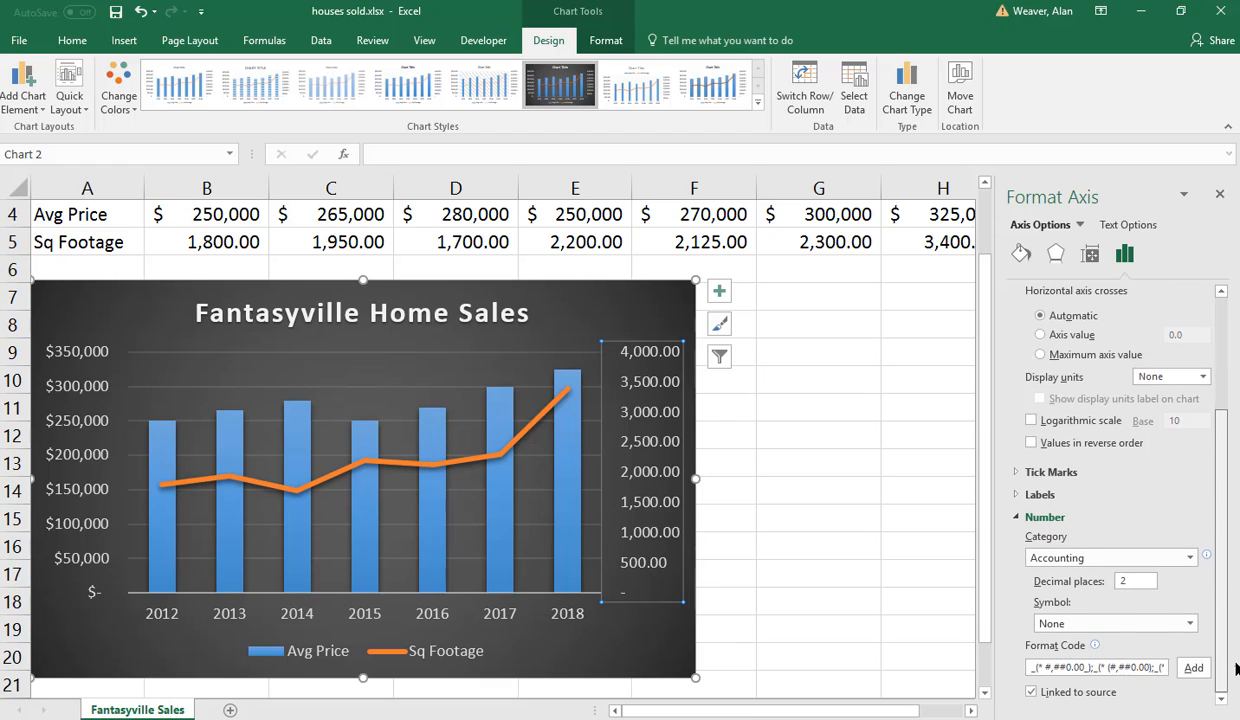
{"action": "double_click", "coordinate": [1128, 581]}
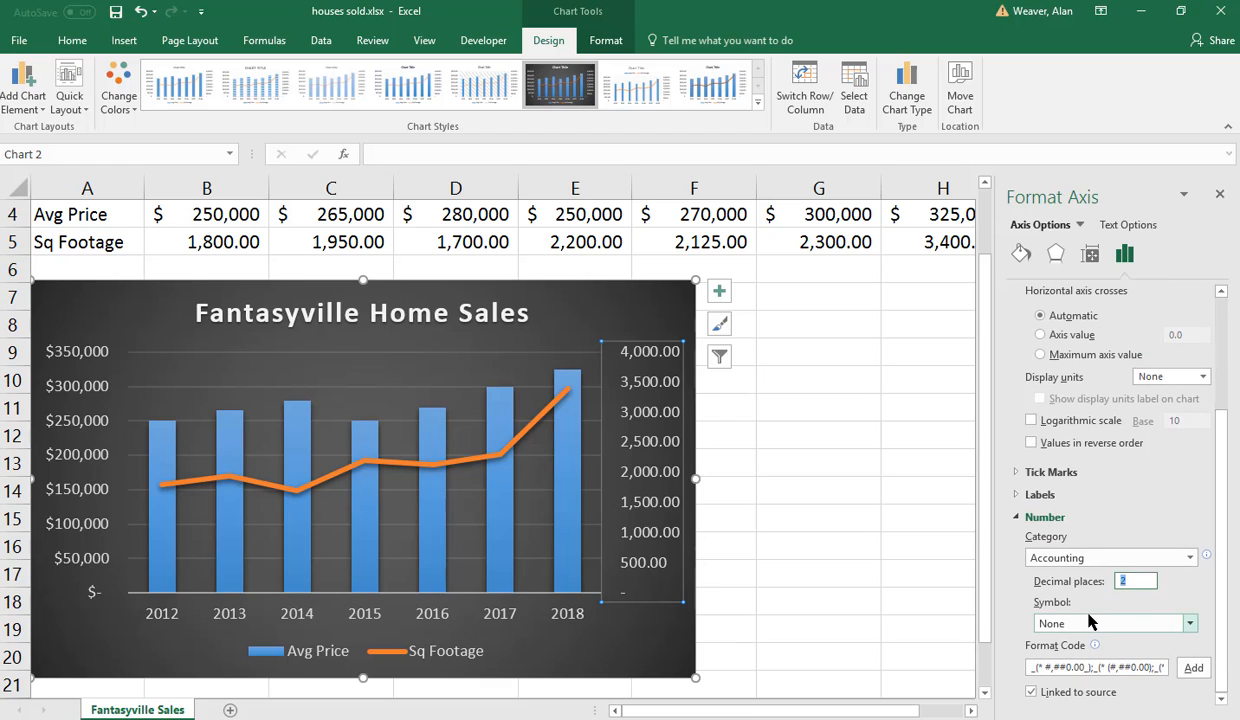
{"action": "type", "text": "0"}
{"action": "key", "text": "Return"}
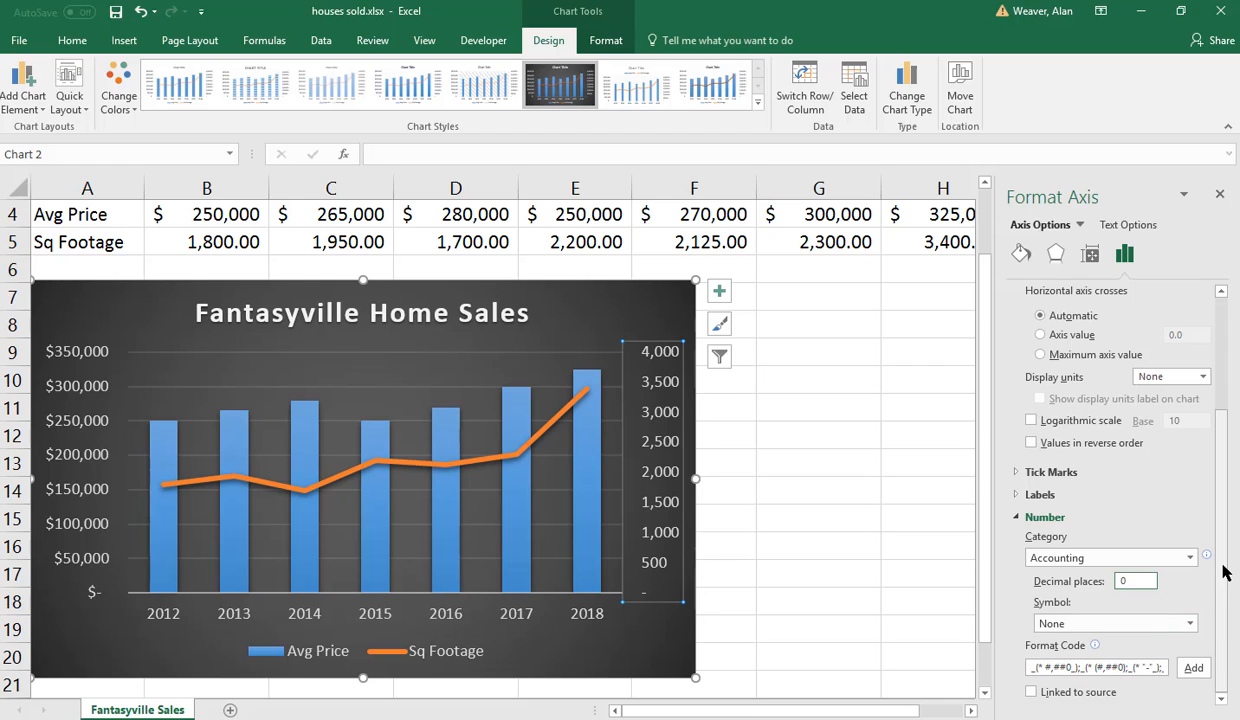
Step: Try a maximum bound of 5000 on the secondary square footage axis, and undo the change
{"action": "left_click_drag", "start_coordinate": [1224, 570], "coordinate": [1214, 440]}
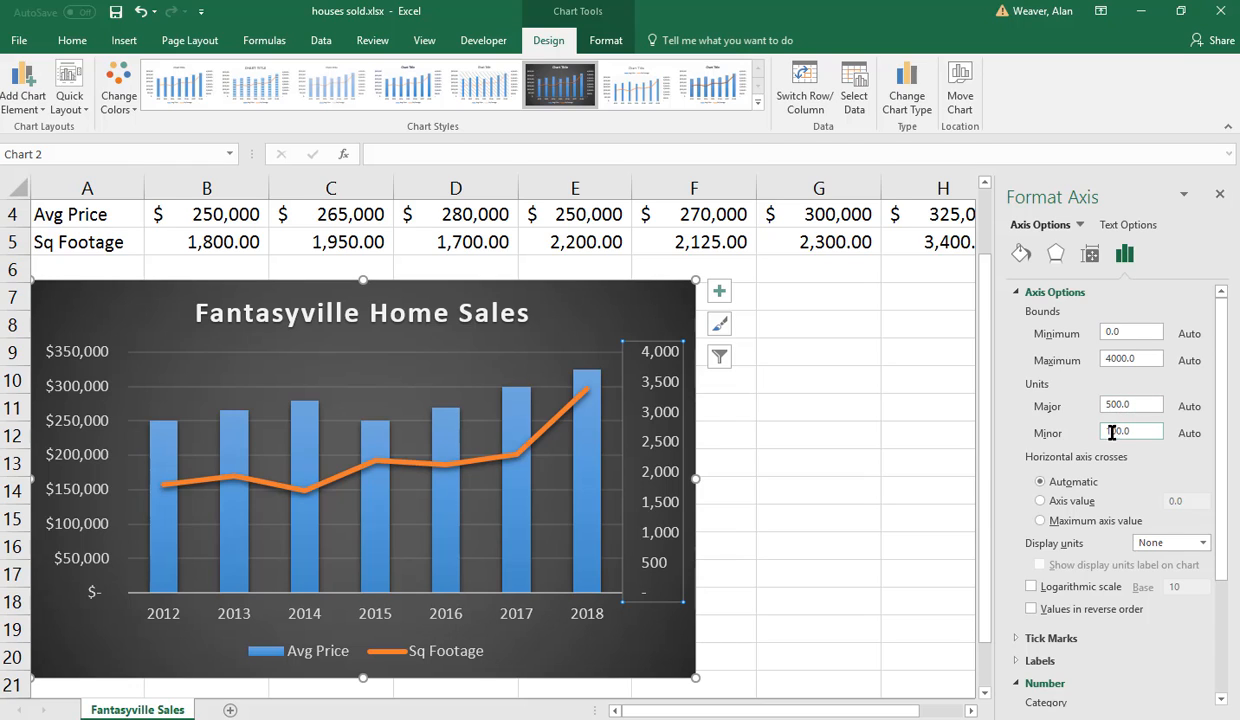
{"action": "double_click", "coordinate": [1117, 358]}
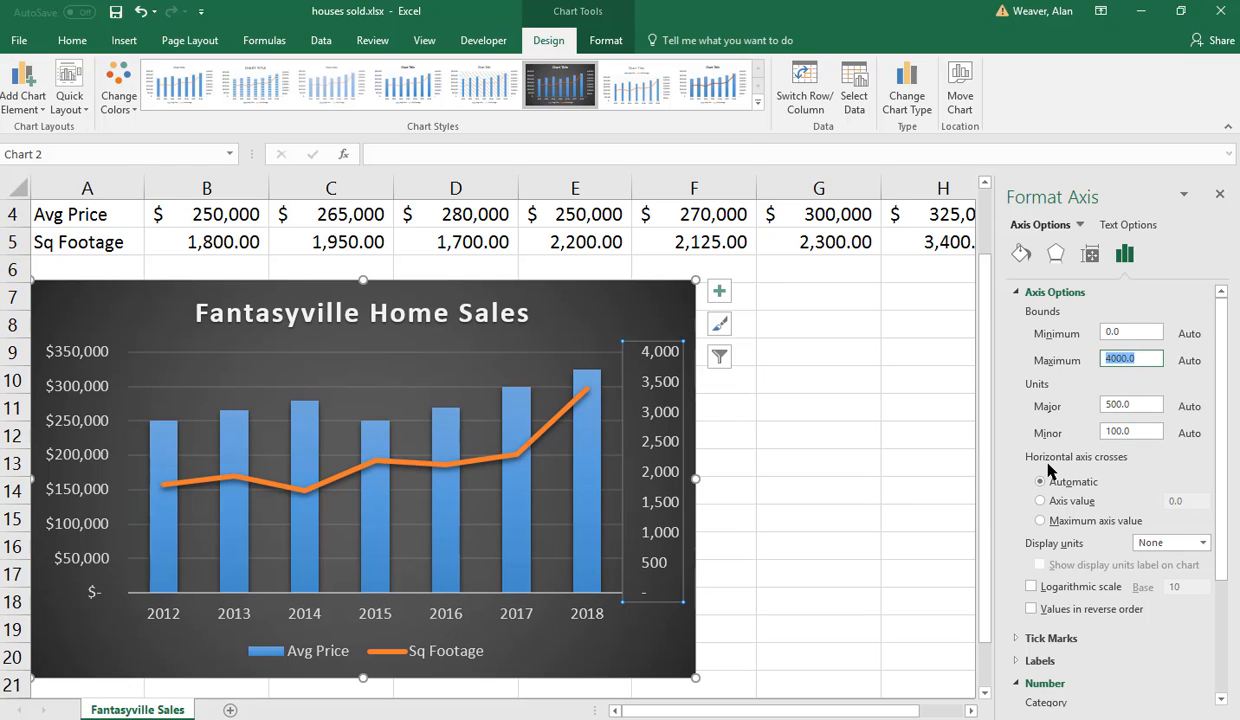
{"action": "type", "text": "5"}
{"action": "key", "text": "Return"}
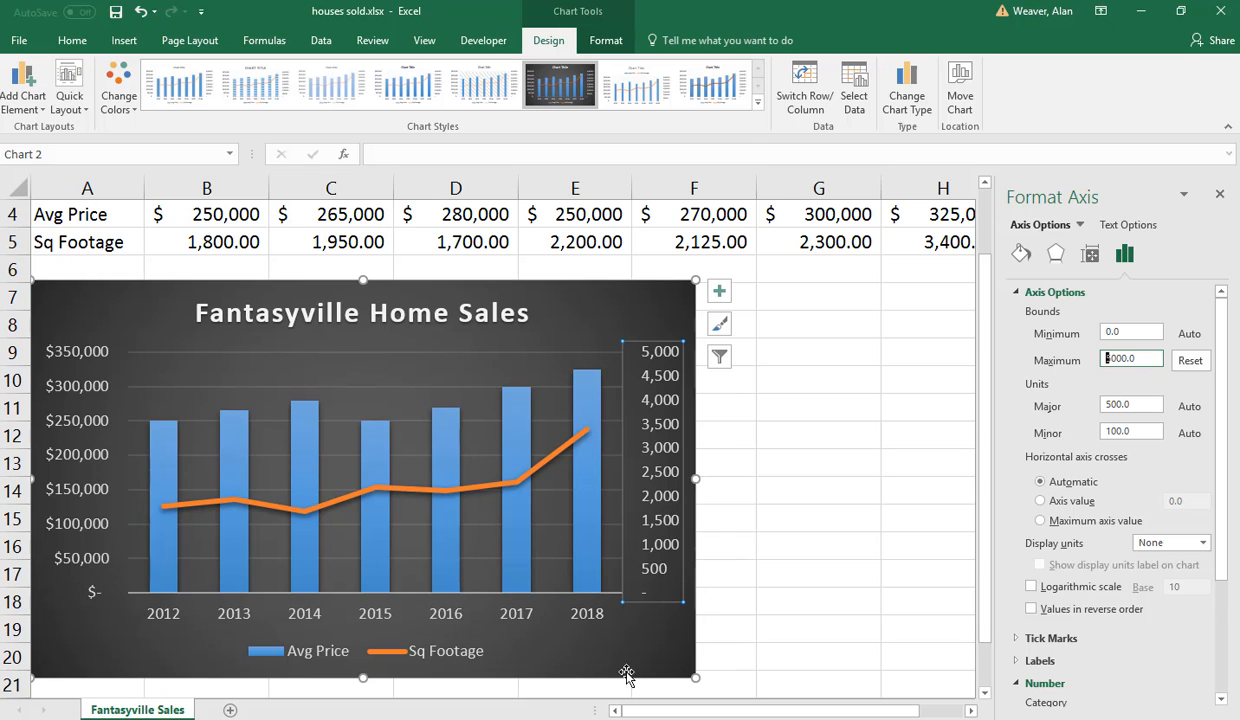
{"action": "left_click", "coordinate": [835, 494]}
{"action": "key", "text": "ctrl+z"}
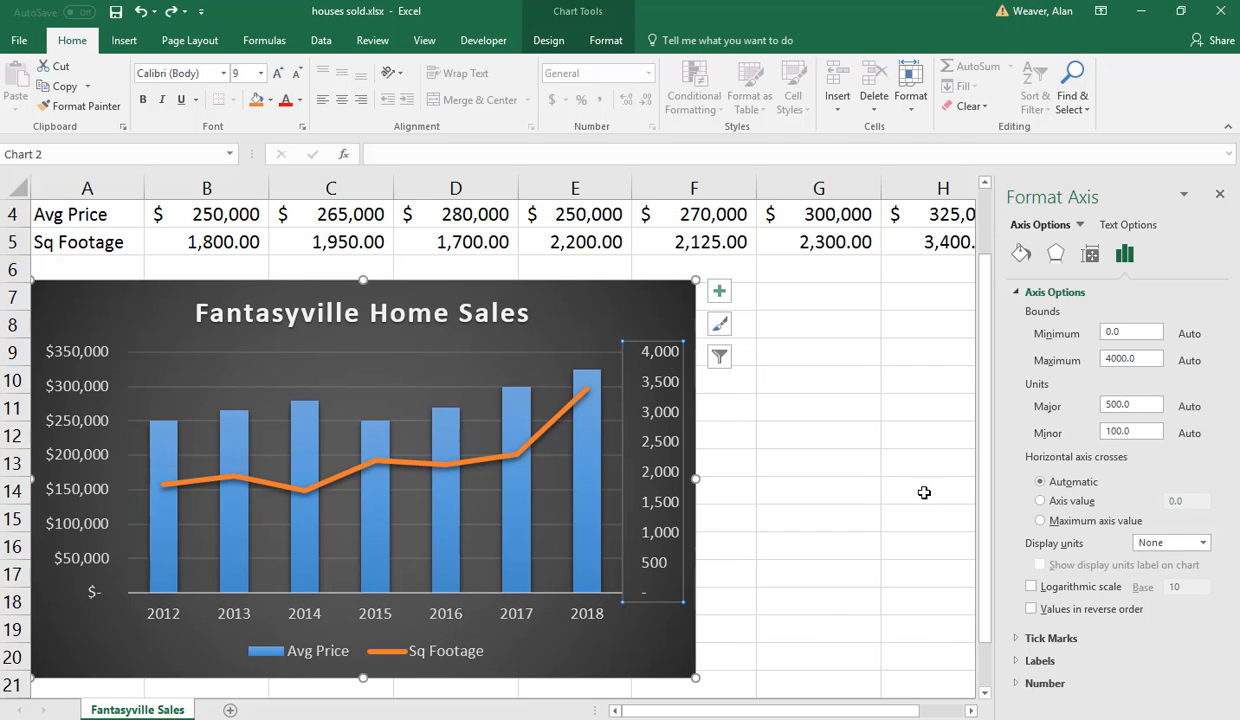
Step: Preview the data label placement options for the Avg Price columns without applying any
{"action": "left_click", "coordinate": [158, 463]}
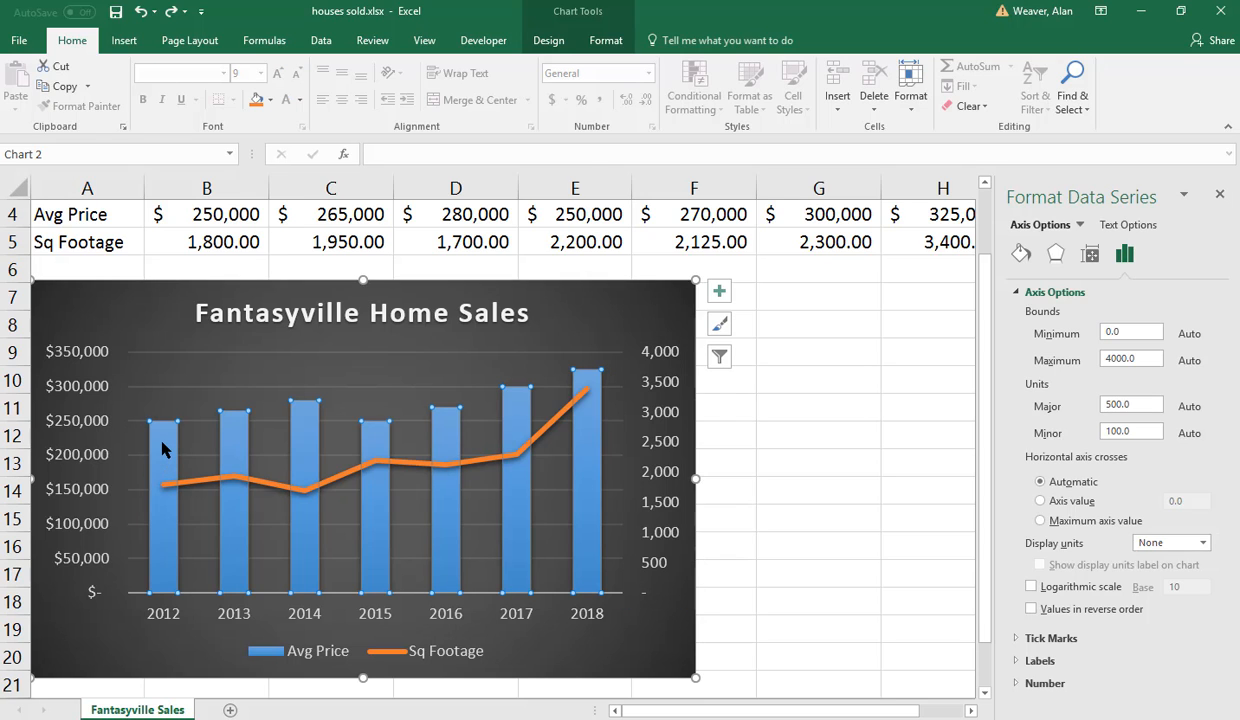
{"action": "left_click", "coordinate": [726, 296]}
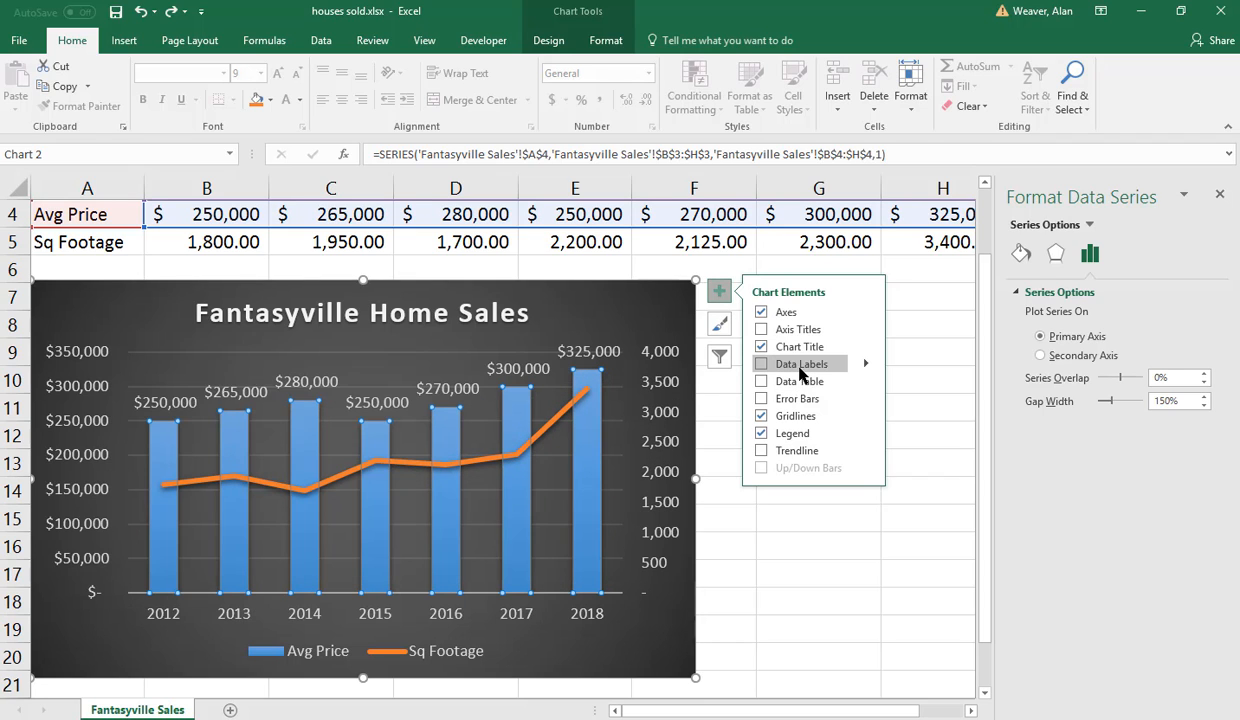
{"action": "left_click", "coordinate": [865, 366]}
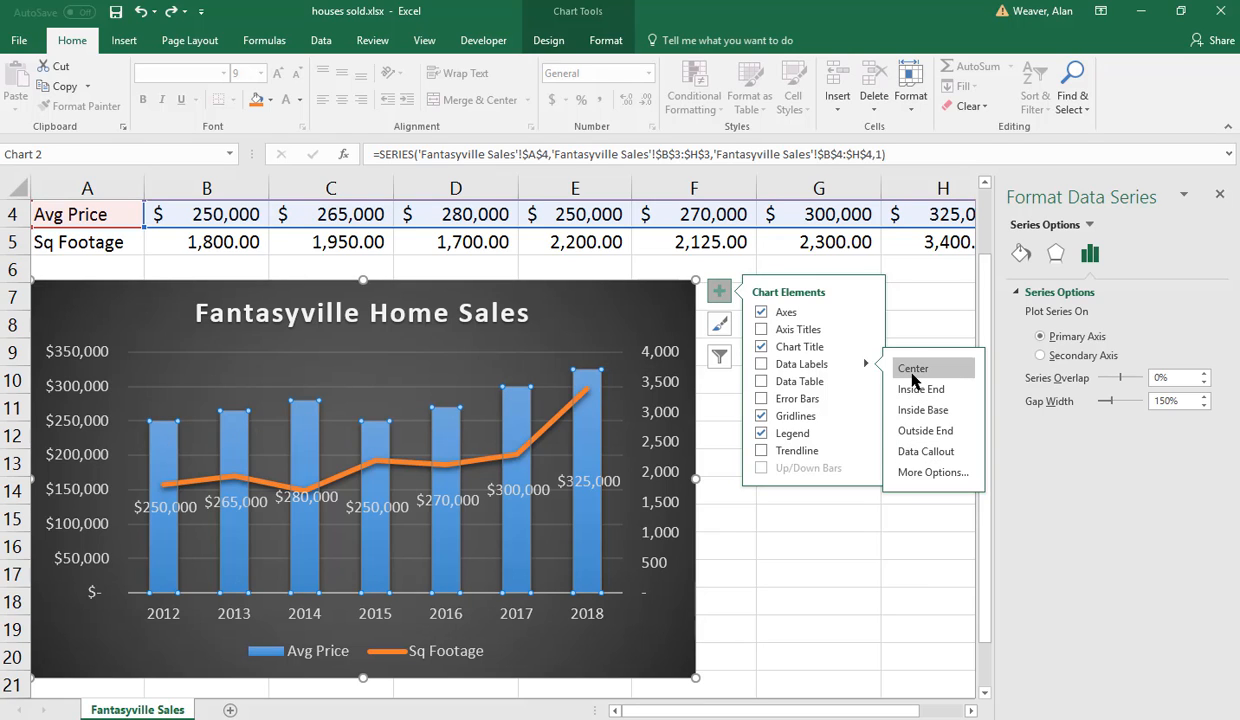
{"action": "left_click", "coordinate": [857, 588]}
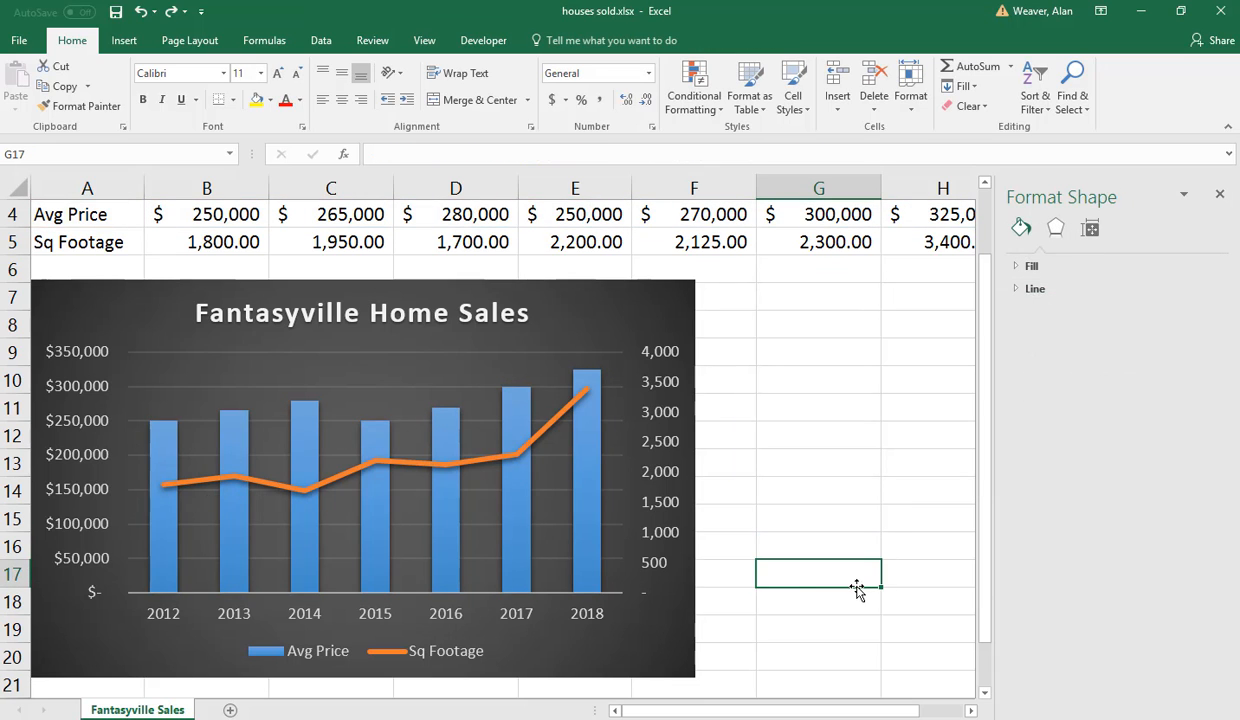
Step: Widen the chart from its lower corner so that it extends into column G and ends at row 20
{"action": "left_click", "coordinate": [668, 683]}
{"action": "left_click_drag", "start_coordinate": [695, 677], "coordinate": [799, 478]}
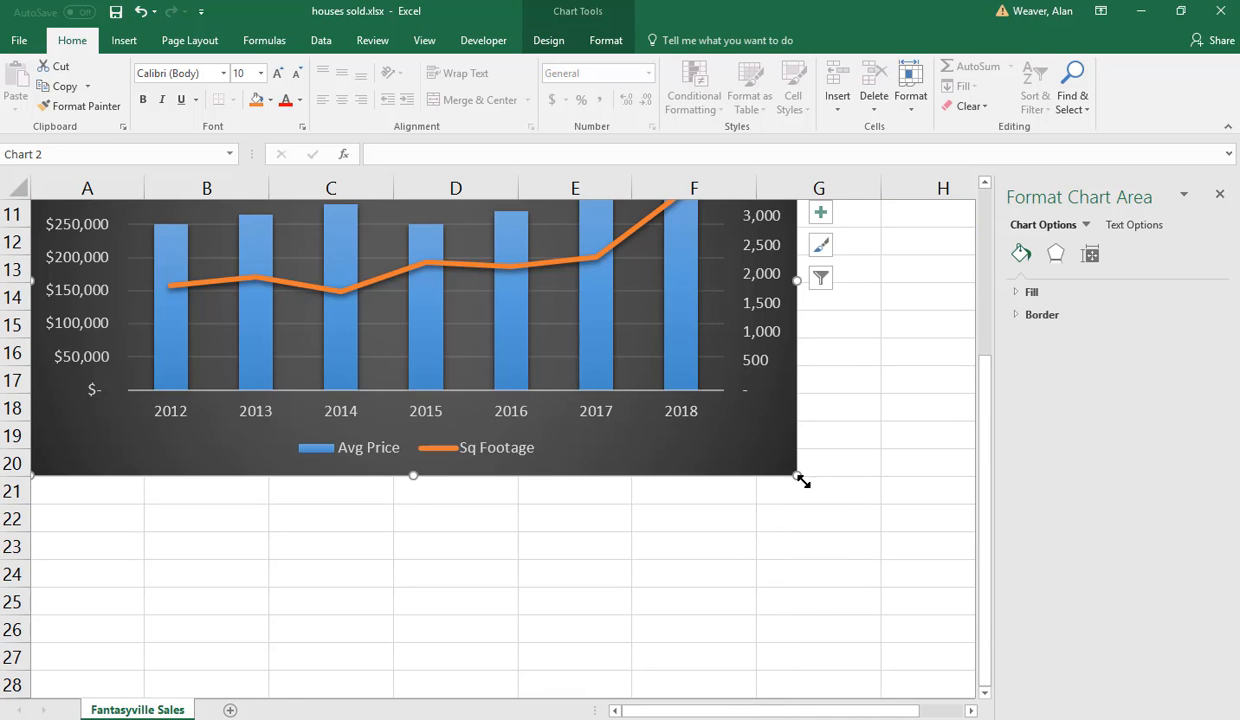
{"action": "scroll", "coordinate": [858, 526], "scroll_direction": "up", "scroll_amount": 1}
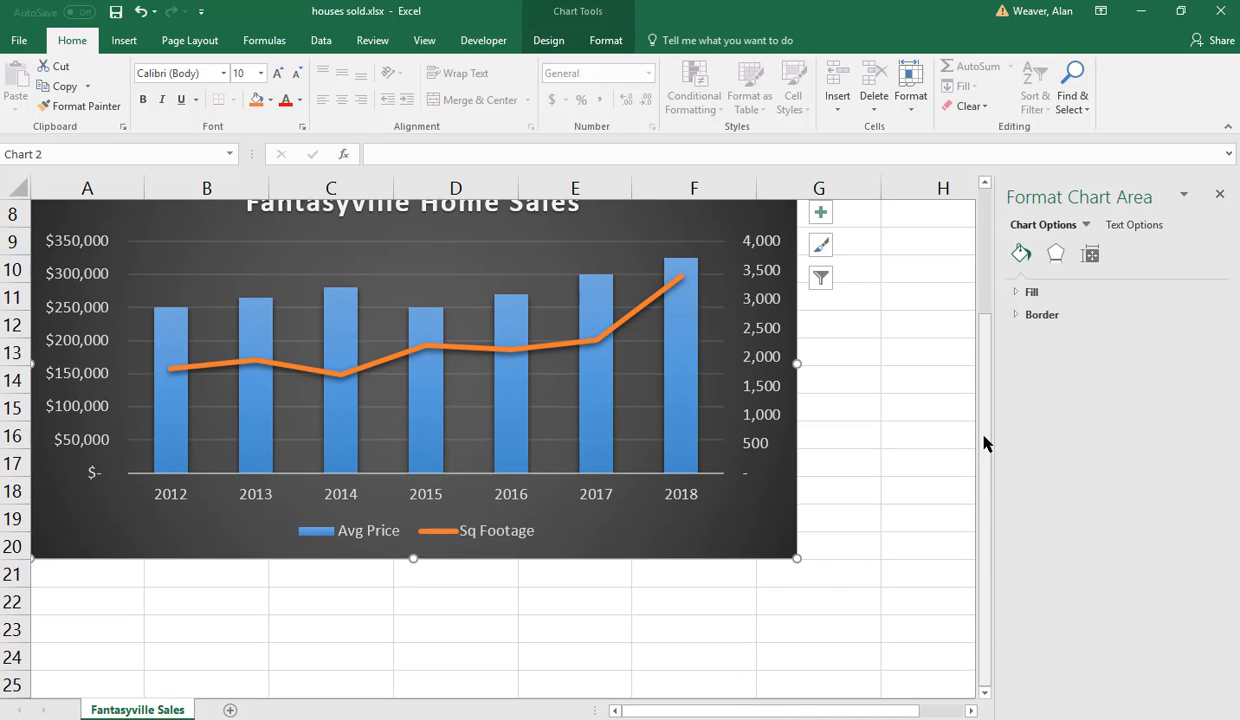
{"action": "left_click_drag", "start_coordinate": [983, 442], "coordinate": [969, 371]}
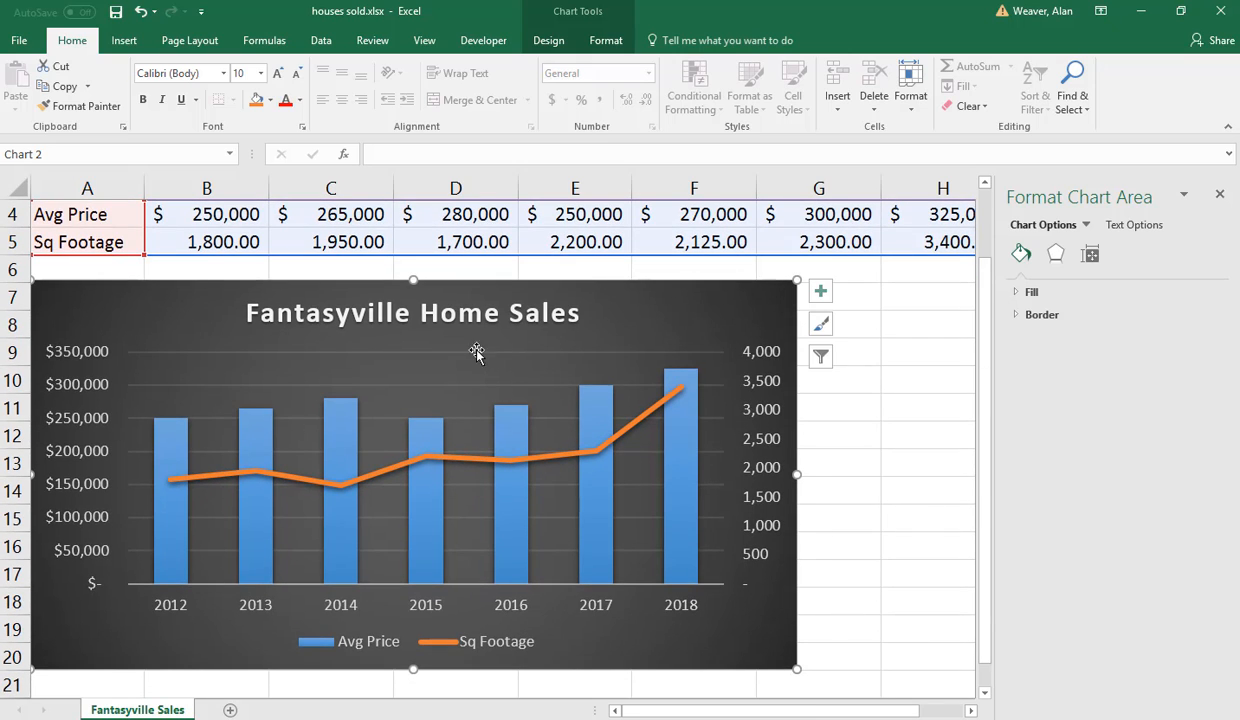
Step: Set the font color of the chart title, the price axis and the square footage axis to red
{"action": "left_click", "coordinate": [440, 311]}
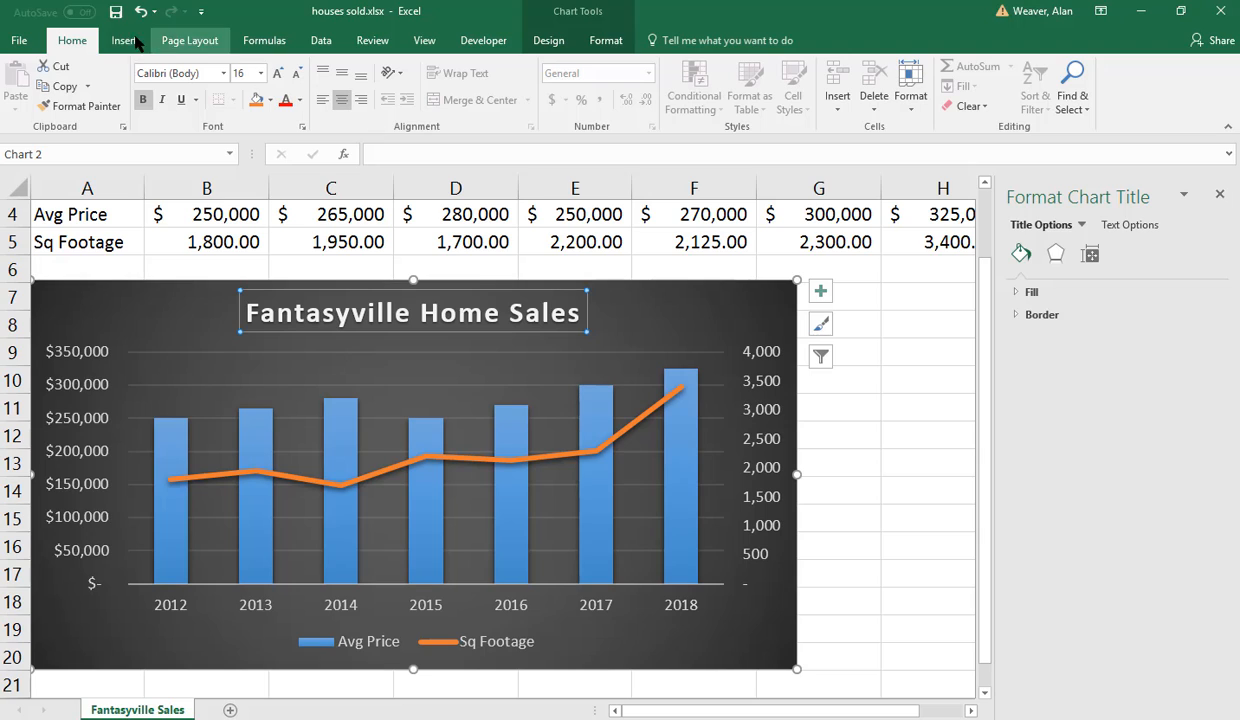
{"action": "left_click", "coordinate": [285, 101]}
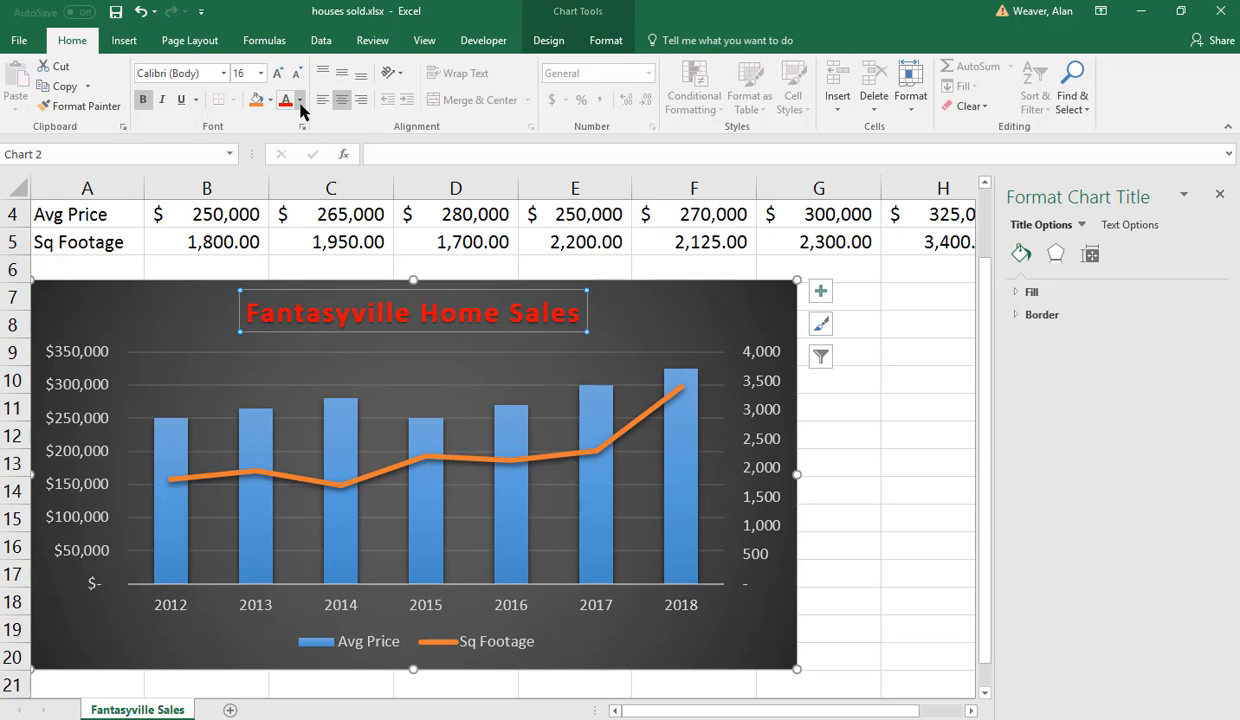
{"action": "left_click", "coordinate": [62, 433]}
{"action": "left_click", "coordinate": [107, 404]}
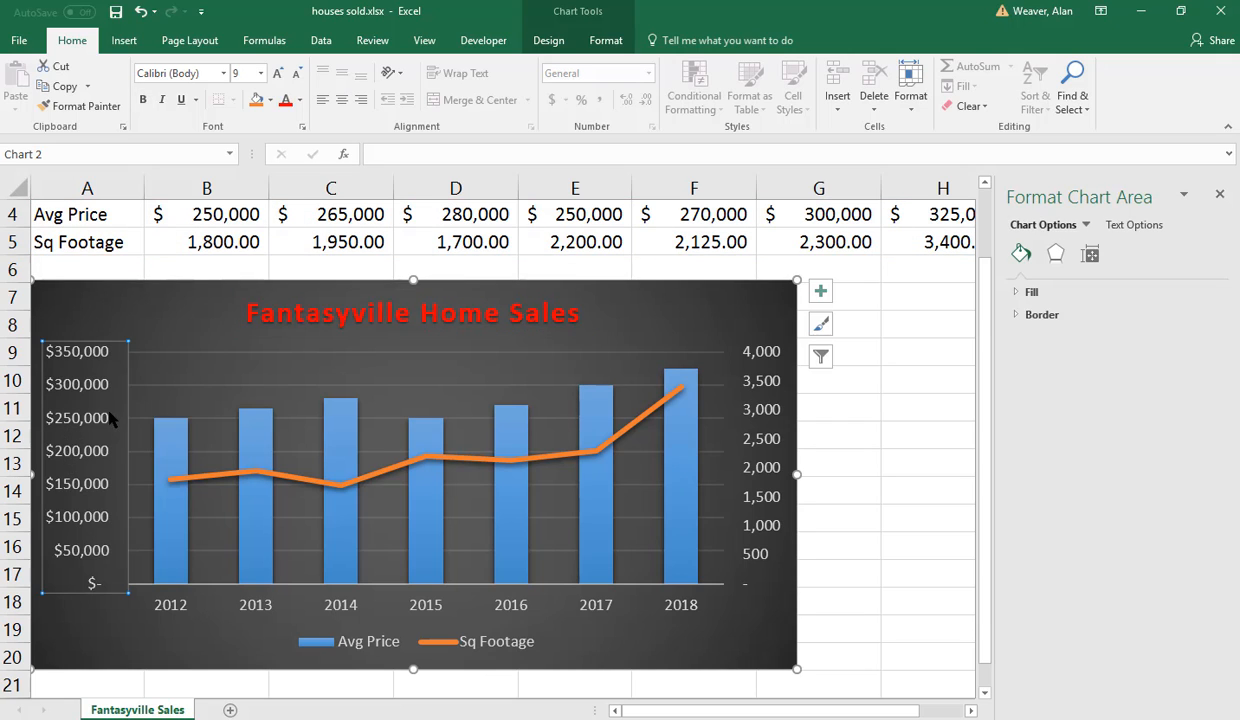
{"action": "left_click", "coordinate": [282, 104]}
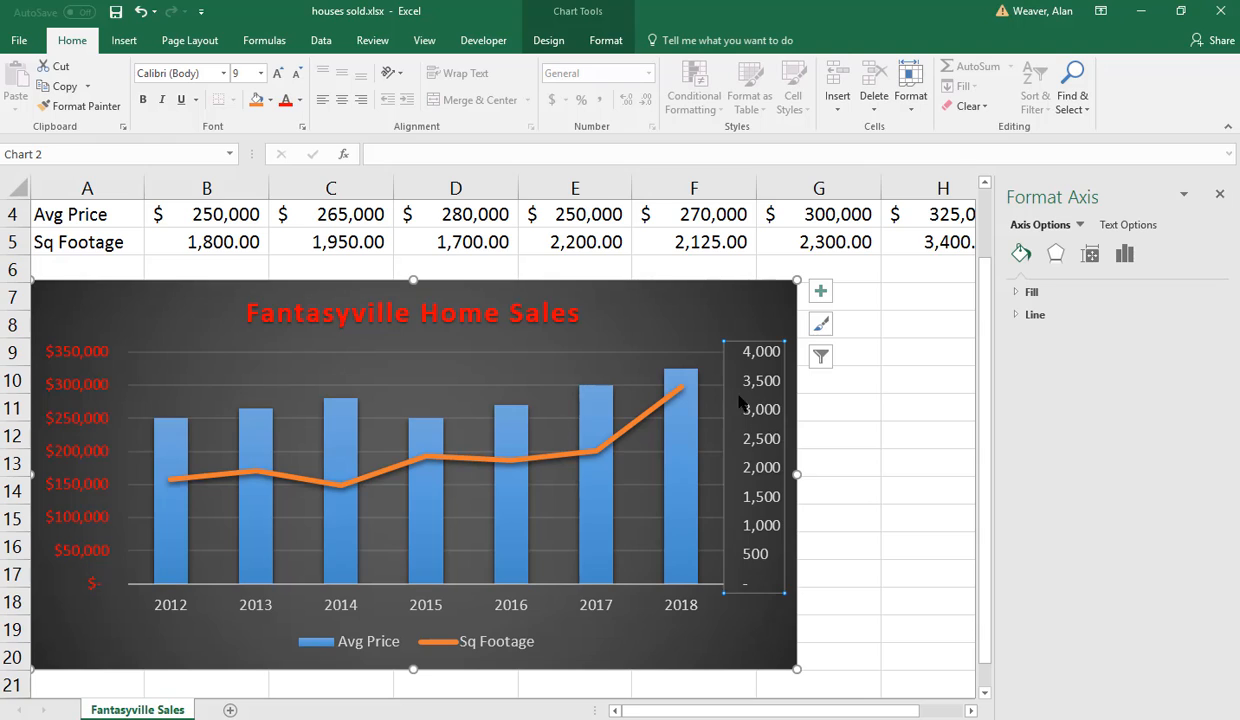
{"action": "left_click", "coordinate": [285, 100]}
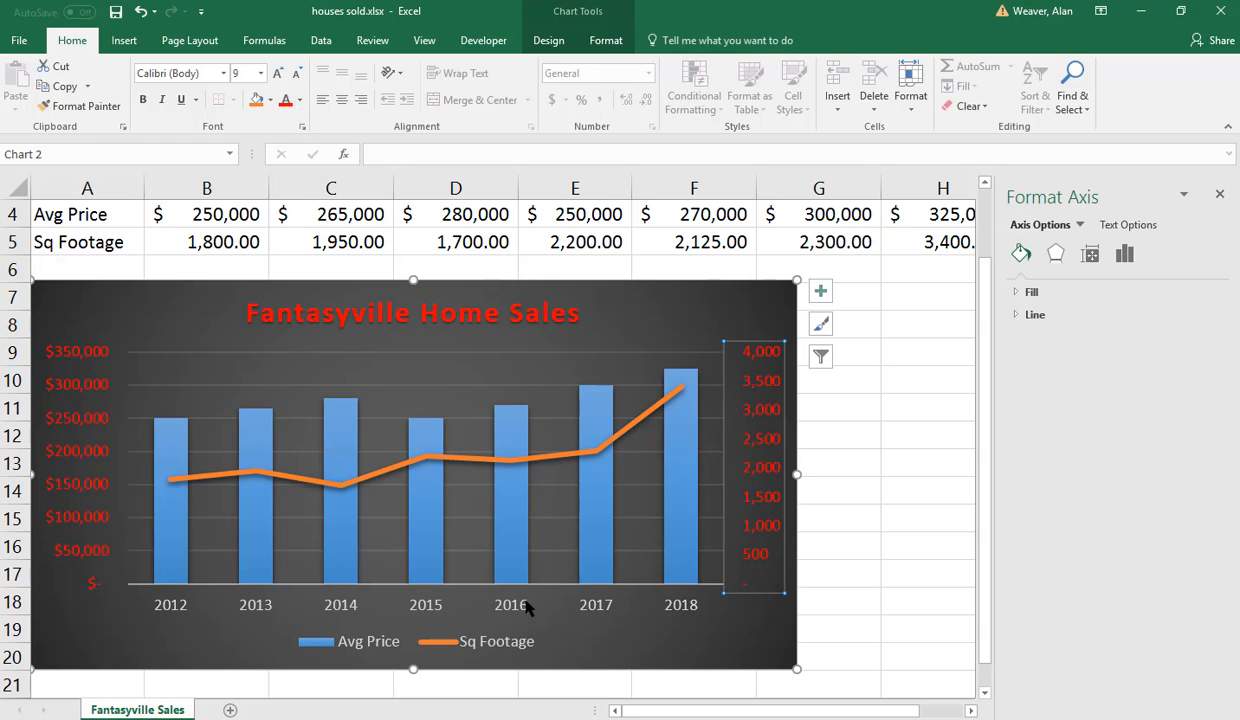
Step: Set the year axis labels' font color to red and their font size to 10.5
{"action": "left_click", "coordinate": [513, 596]}
{"action": "left_click", "coordinate": [286, 101]}
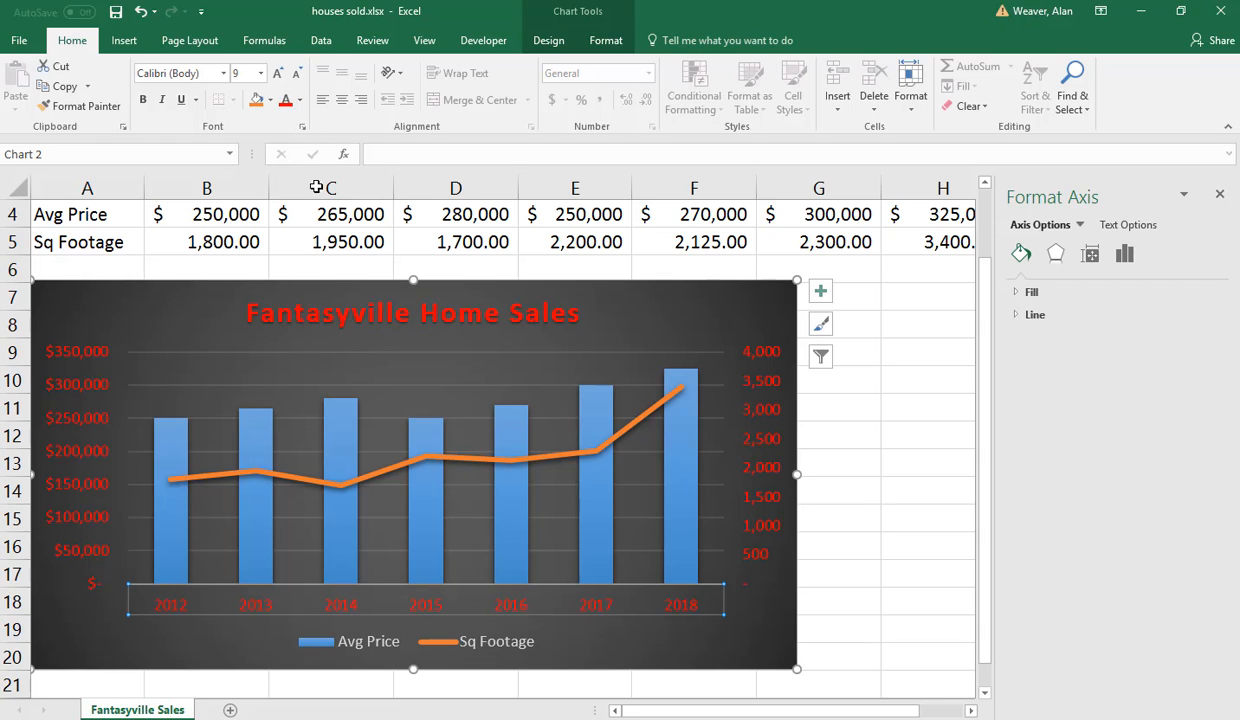
{"action": "left_click", "coordinate": [278, 74]}
{"action": "left_click", "coordinate": [278, 74]}
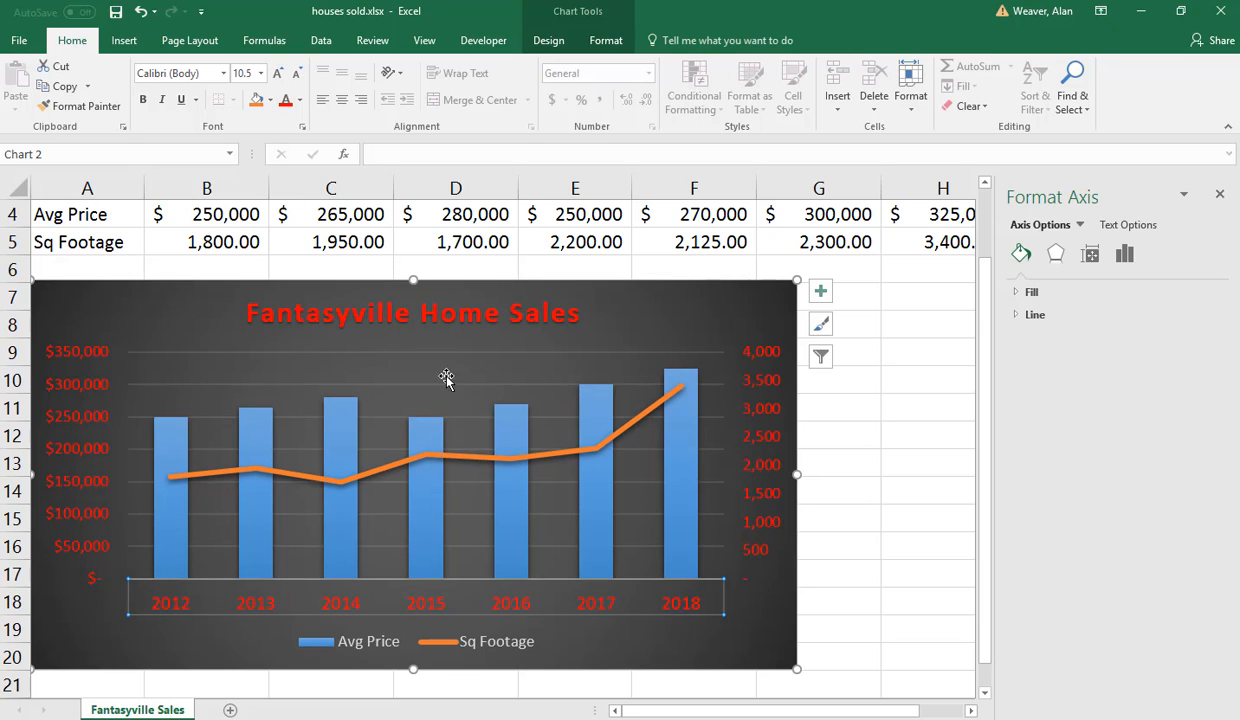
Step: Move the home sales chart from the worksheet to a new chart sheet named Chart1
{"action": "left_click", "coordinate": [848, 542]}
{"action": "left_click", "coordinate": [788, 648]}
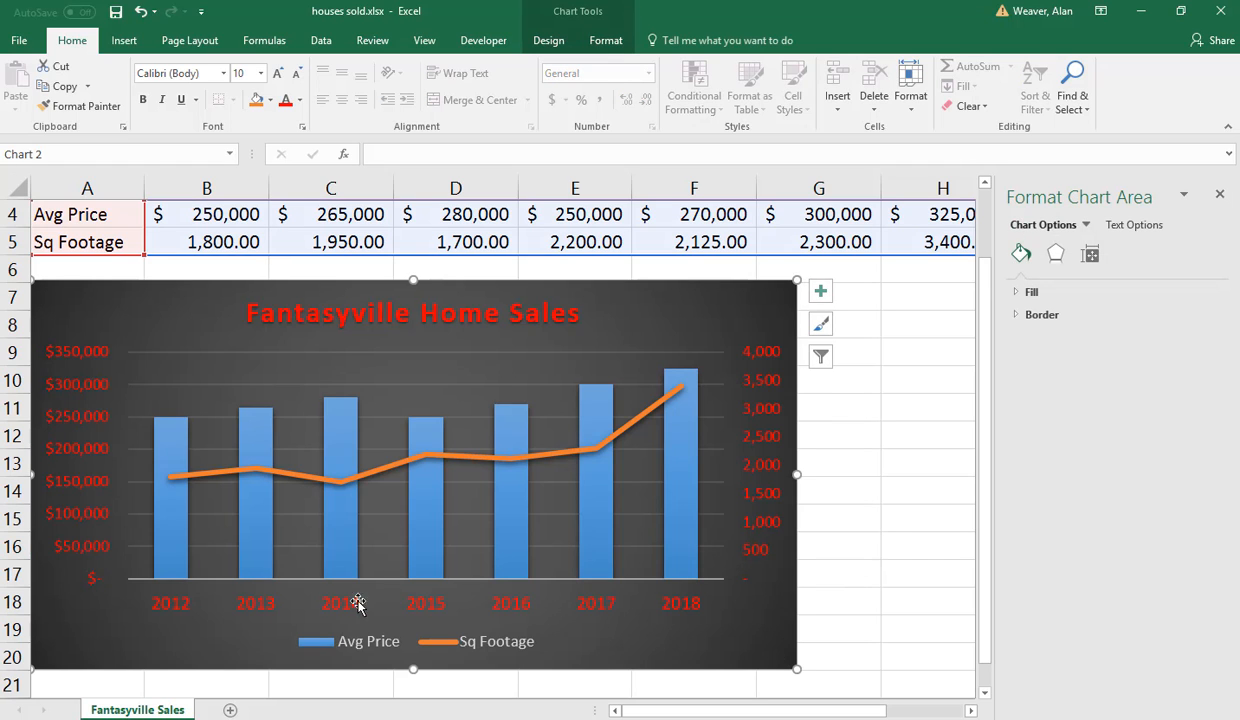
{"action": "left_click", "coordinate": [550, 46]}
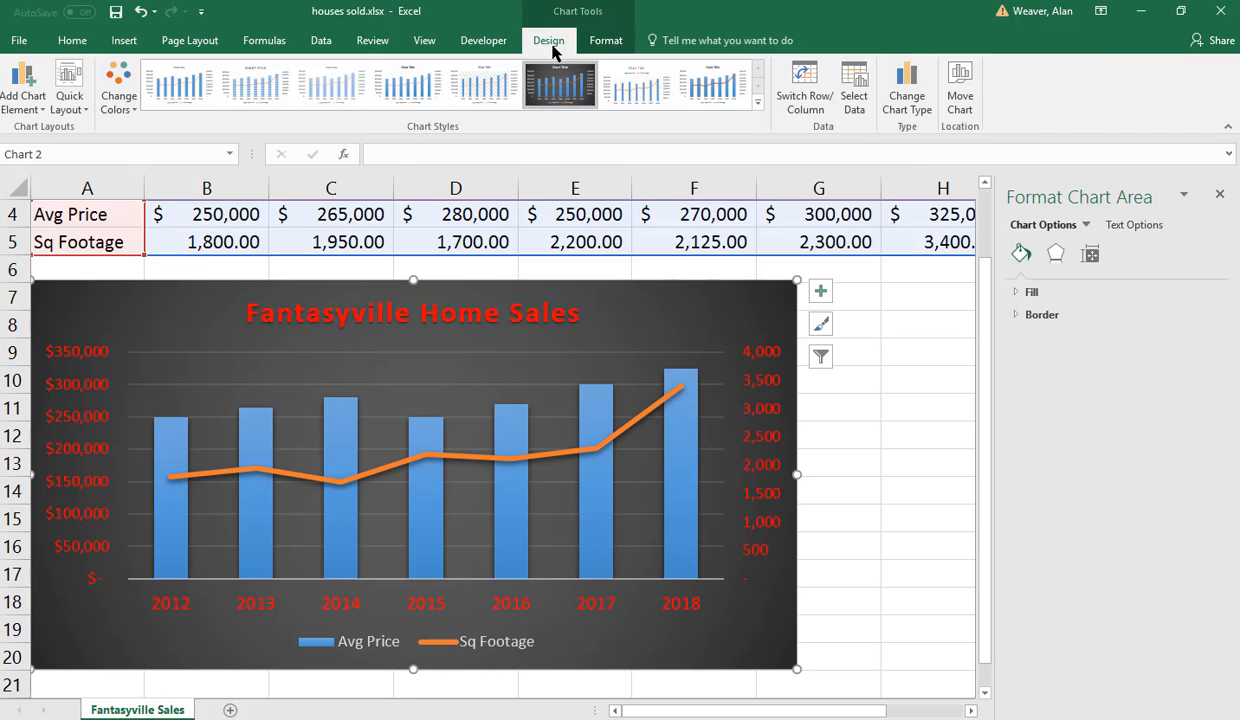
{"action": "left_click", "coordinate": [966, 101]}
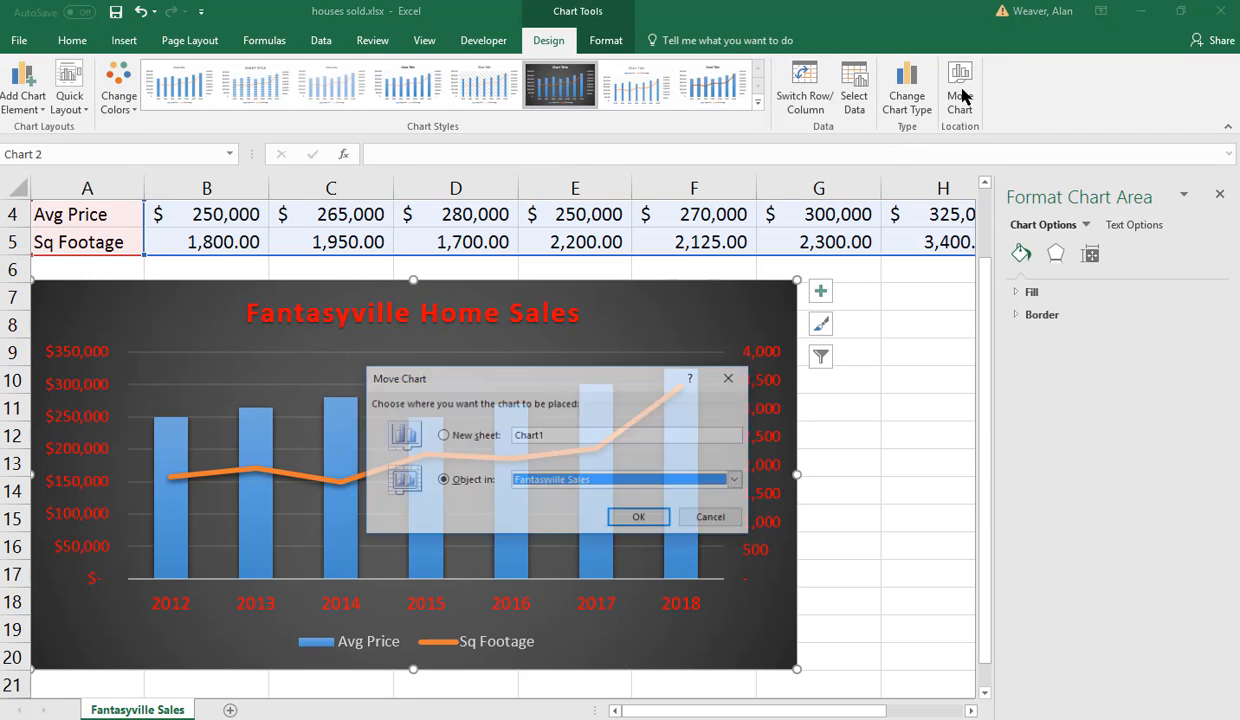
{"action": "left_click", "coordinate": [442, 436]}
{"action": "left_click", "coordinate": [645, 518]}
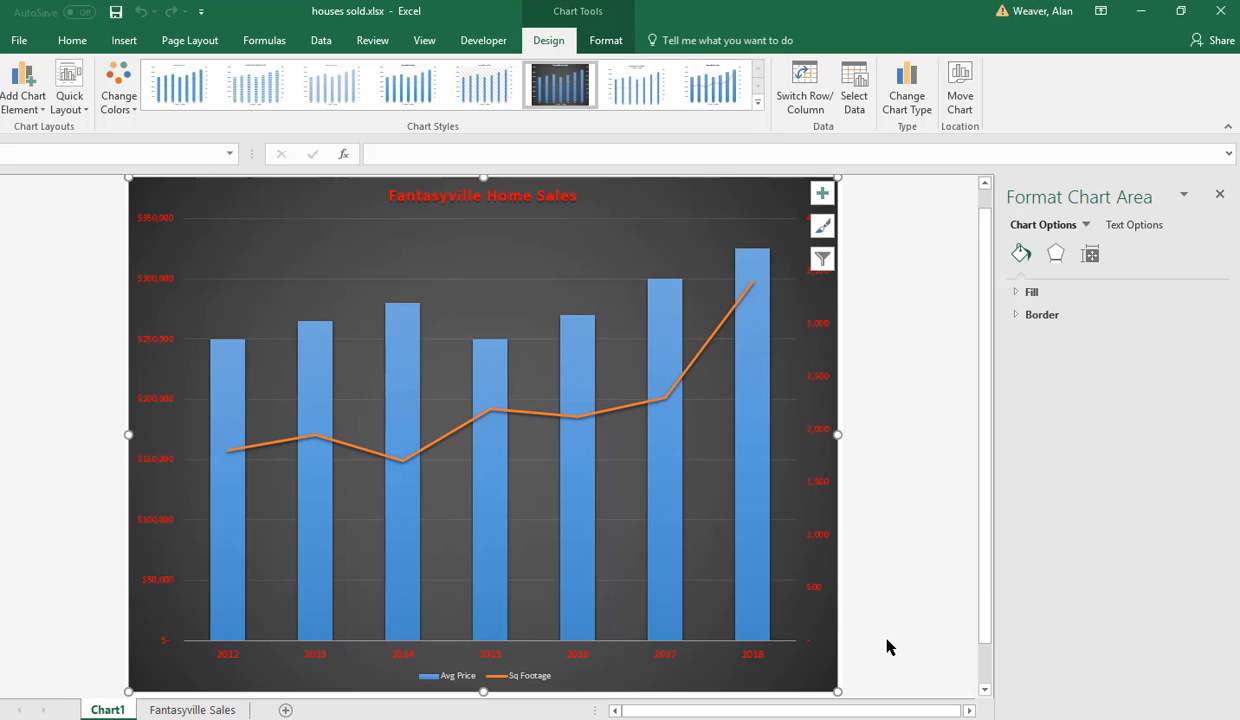
Step: Enlarge the font of the square footage axis labels on the chart sheet by several sizes
{"action": "left_click", "coordinate": [817, 440]}
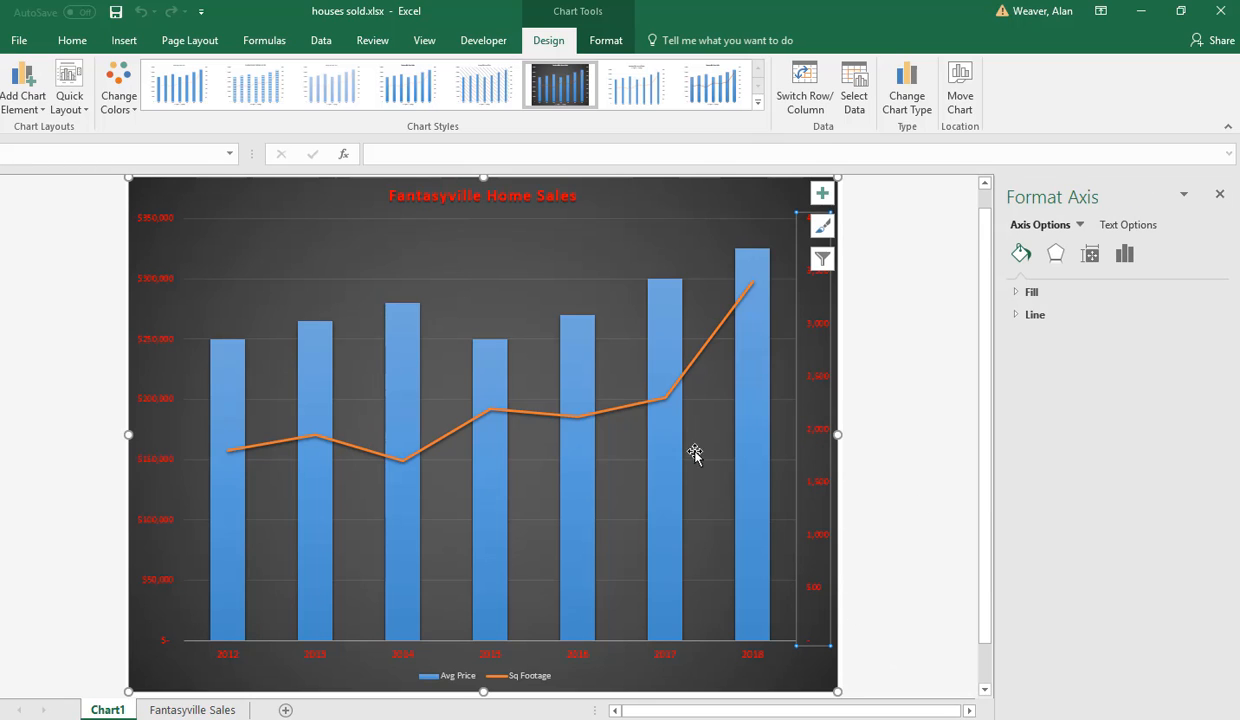
{"action": "left_click", "coordinate": [72, 42]}
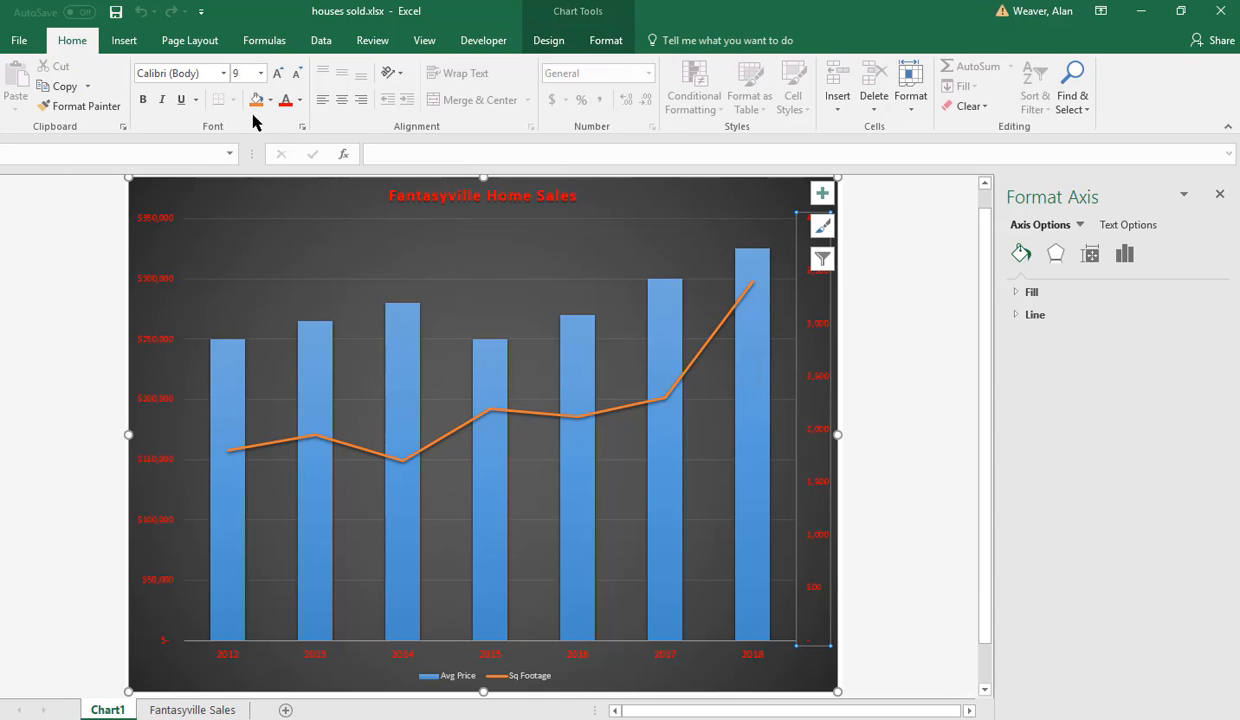
{"action": "left_click", "coordinate": [277, 76]}
{"action": "left_click", "coordinate": [277, 76]}
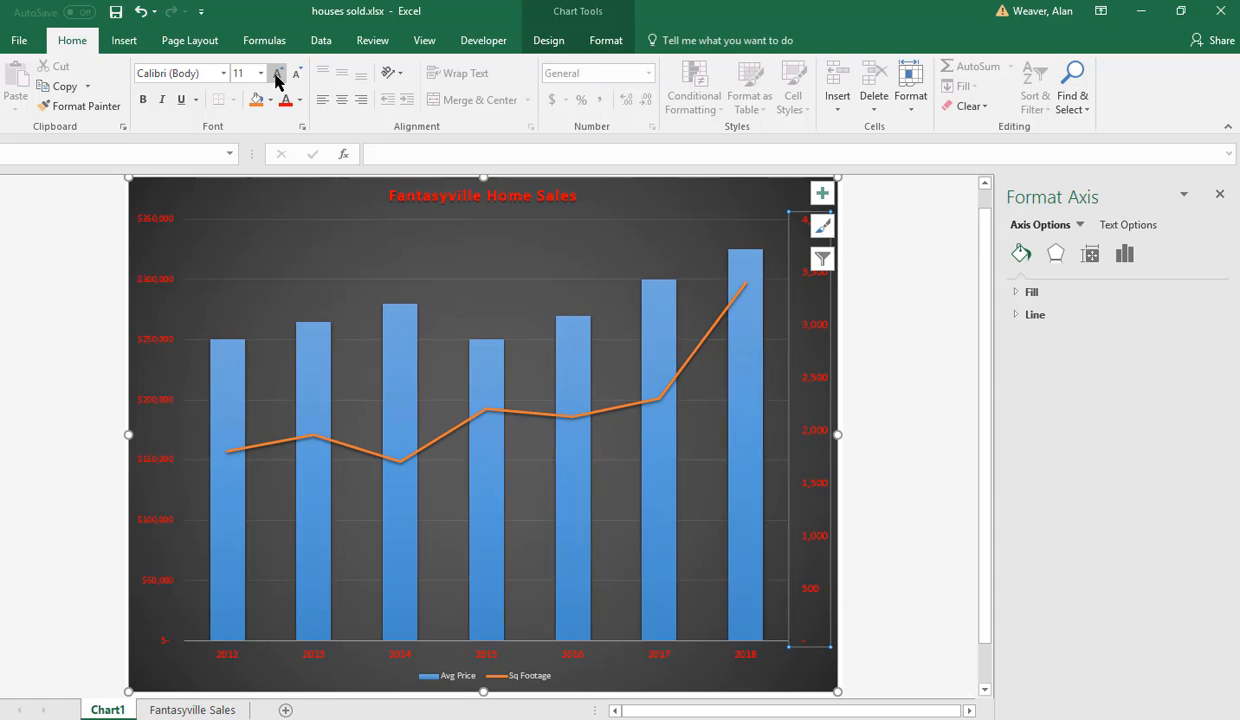
{"action": "left_click", "coordinate": [277, 76]}
{"action": "left_click", "coordinate": [277, 76]}
{"action": "left_click", "coordinate": [277, 76]}
Step: Increase the font size of the price axis labels to 18
{"action": "left_click", "coordinate": [142, 230]}
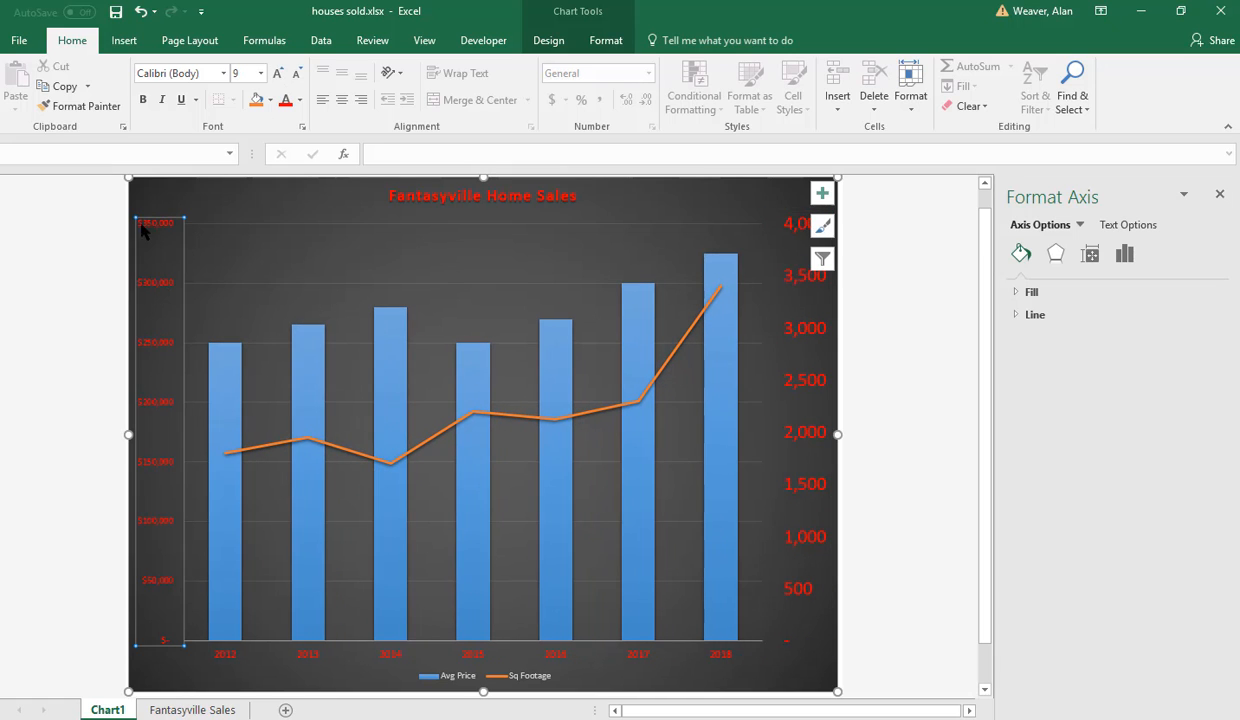
{"action": "left_click", "coordinate": [277, 76]}
{"action": "left_click", "coordinate": [277, 76]}
{"action": "left_click", "coordinate": [277, 76]}
{"action": "left_click", "coordinate": [277, 76]}
{"action": "left_click", "coordinate": [277, 76]}
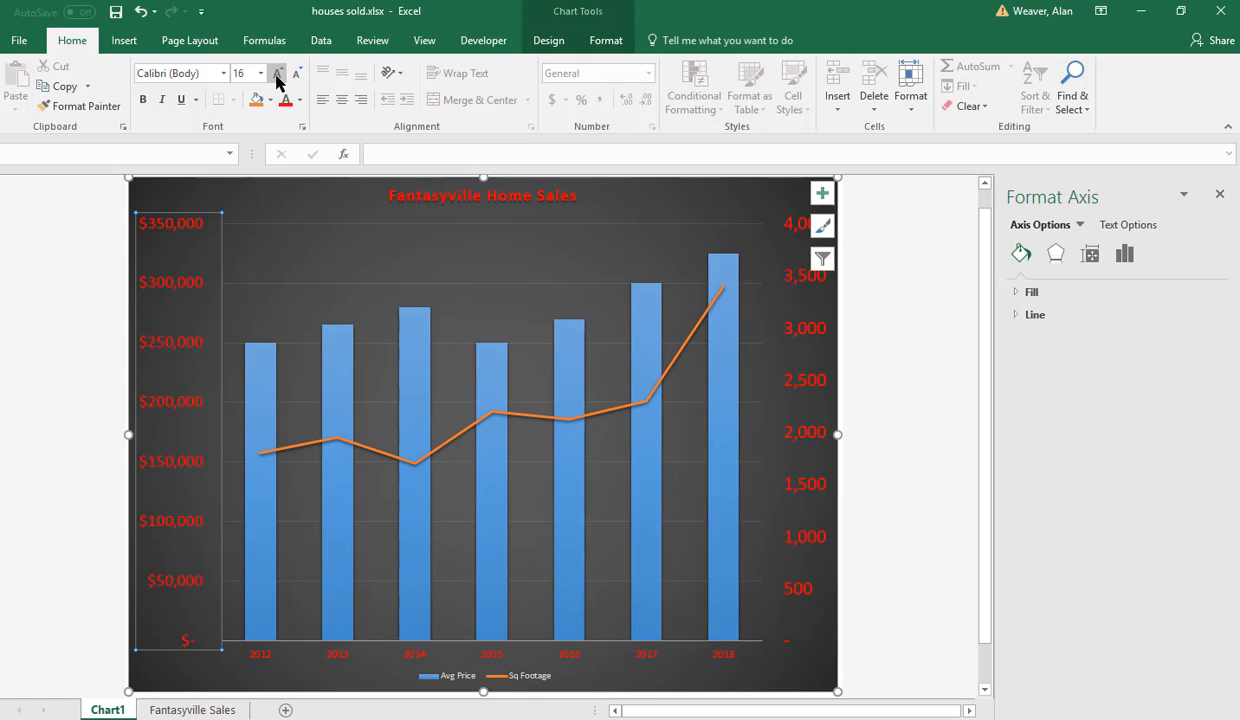
{"action": "left_click", "coordinate": [277, 76]}
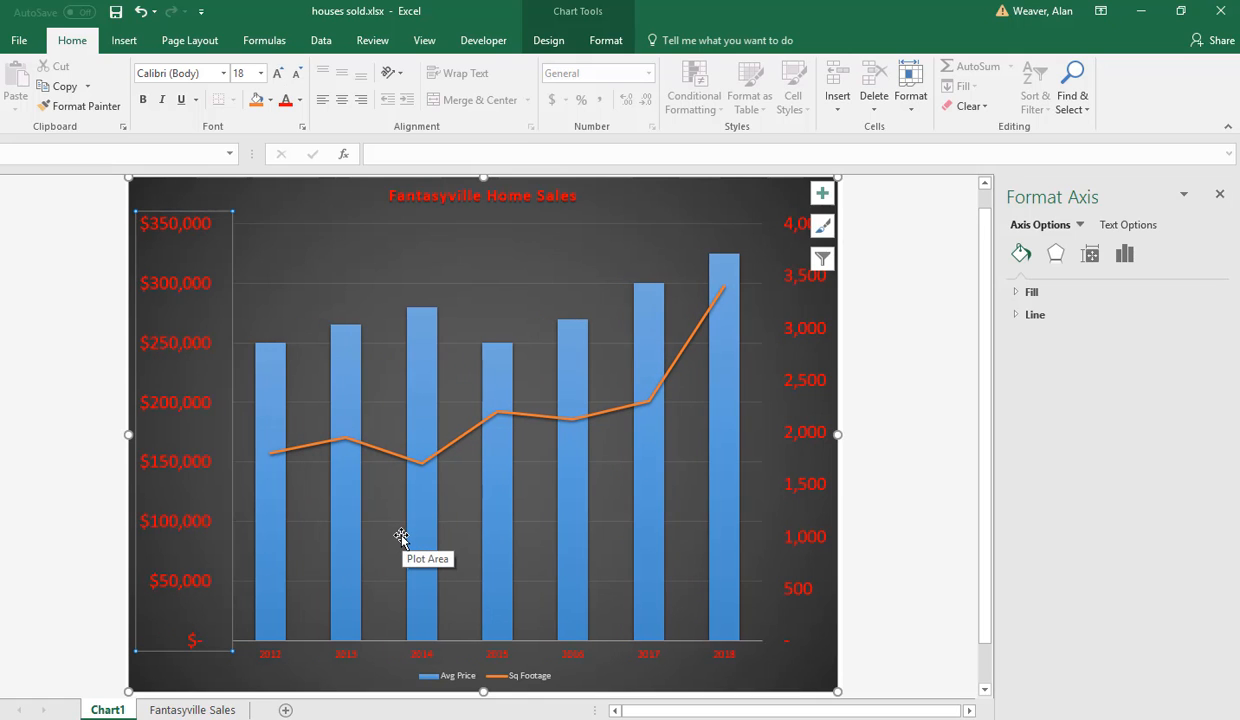
Step: Increase the font size of the chart legend to 20
{"action": "left_click", "coordinate": [512, 673]}
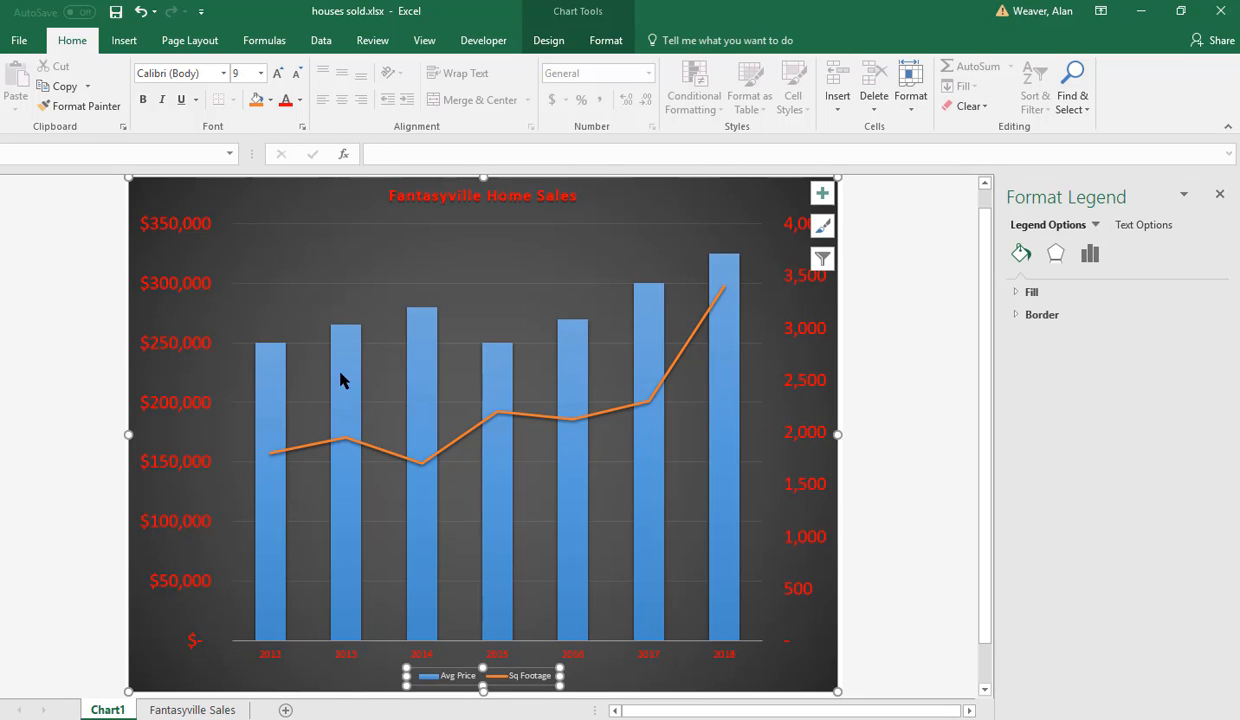
{"action": "left_click", "coordinate": [278, 74]}
{"action": "left_click", "coordinate": [278, 74]}
{"action": "left_click", "coordinate": [278, 74]}
{"action": "left_click", "coordinate": [278, 74]}
{"action": "left_click", "coordinate": [278, 74]}
{"action": "left_click", "coordinate": [278, 74]}
{"action": "left_click", "coordinate": [278, 74]}
{"action": "left_click", "coordinate": [278, 74]}
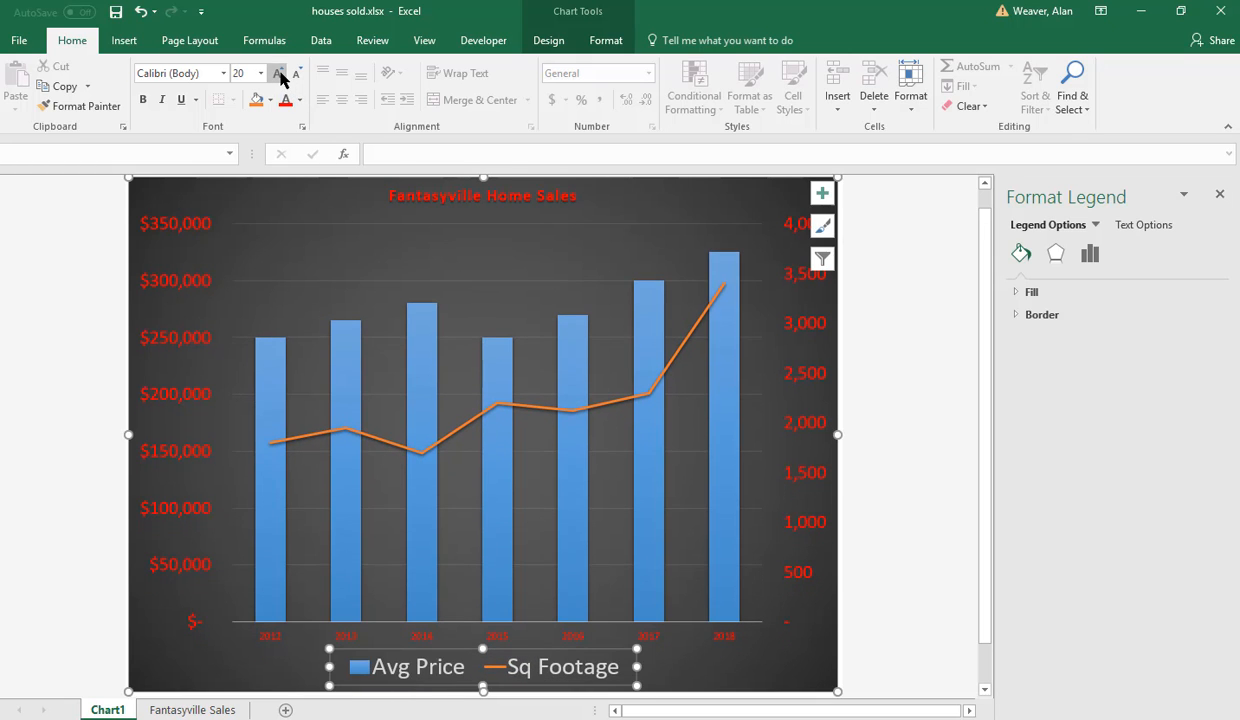
Step: Preview the chart's color palettes, keeping the first Colorful one, and view the quick layouts without applying any
{"action": "left_click", "coordinate": [546, 40]}
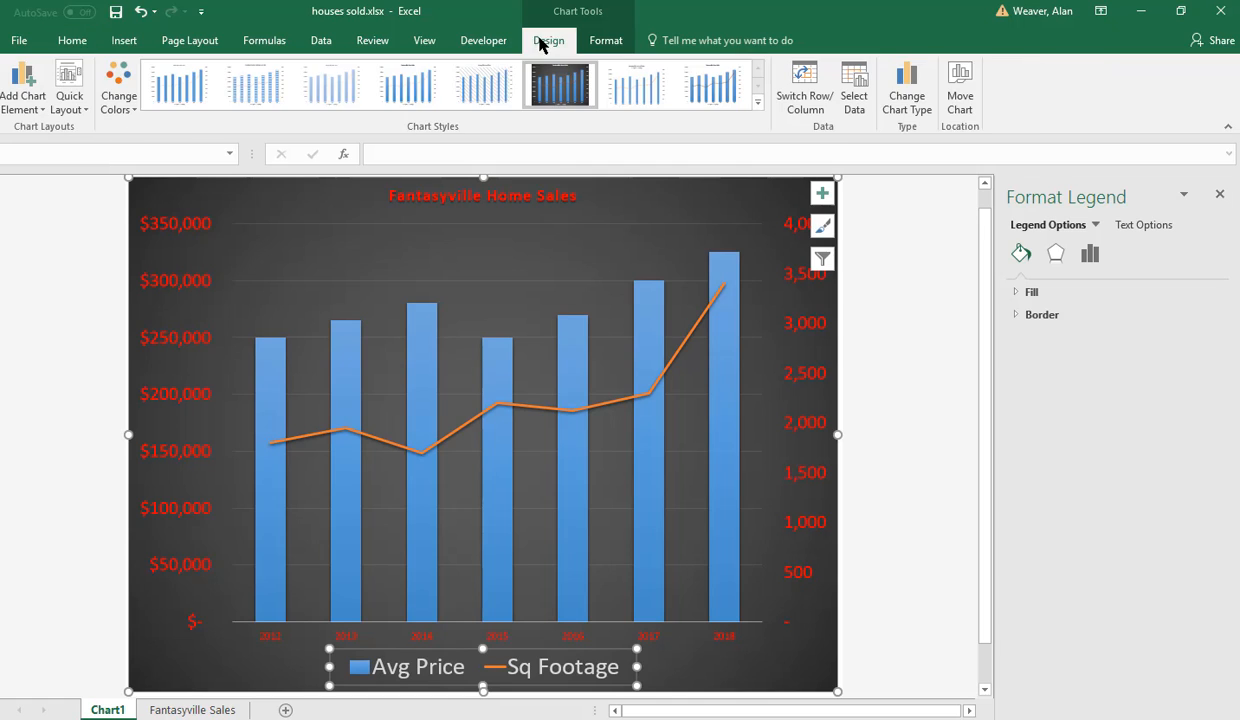
{"action": "left_click", "coordinate": [134, 94]}
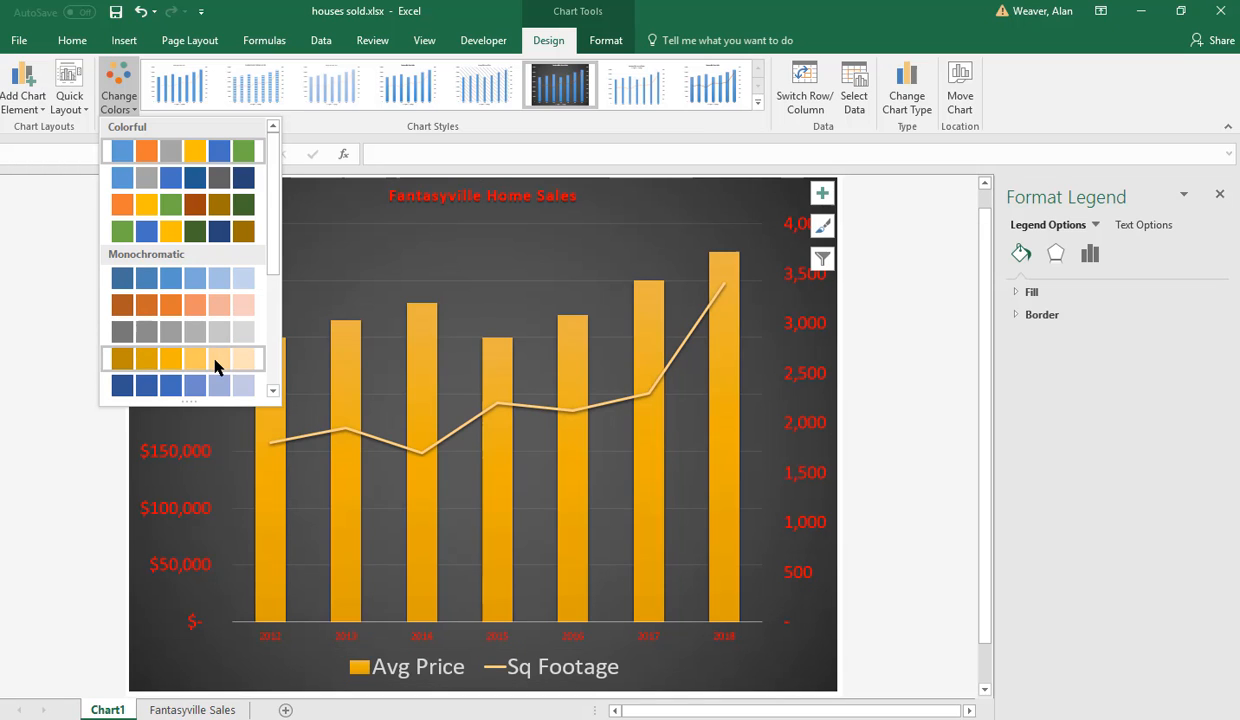
{"action": "left_click", "coordinate": [166, 146]}
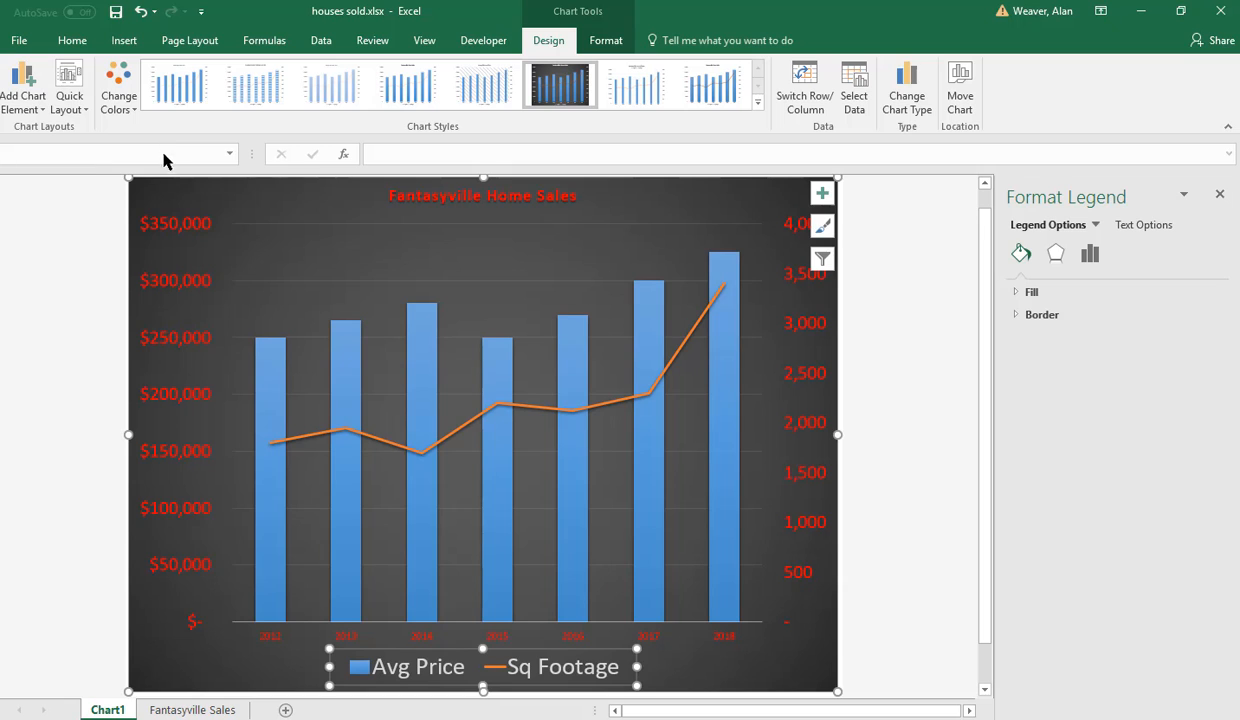
{"action": "left_click", "coordinate": [84, 112]}
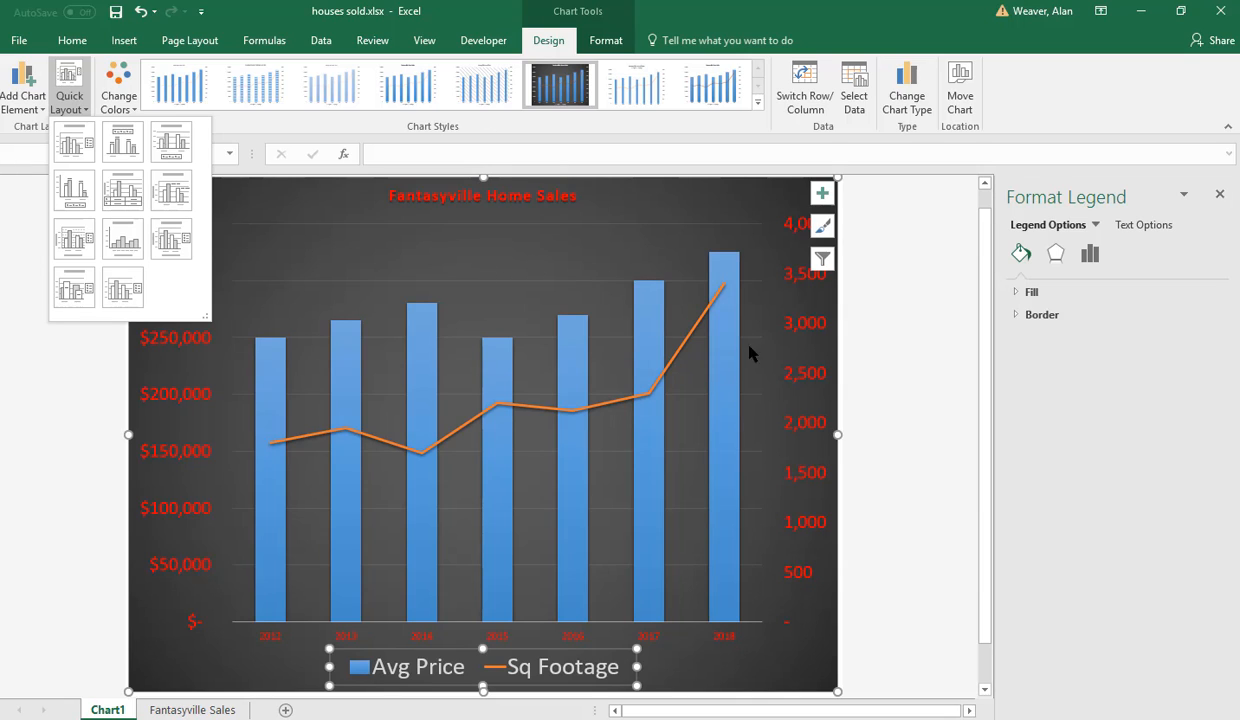
{"action": "left_click", "coordinate": [900, 350]}
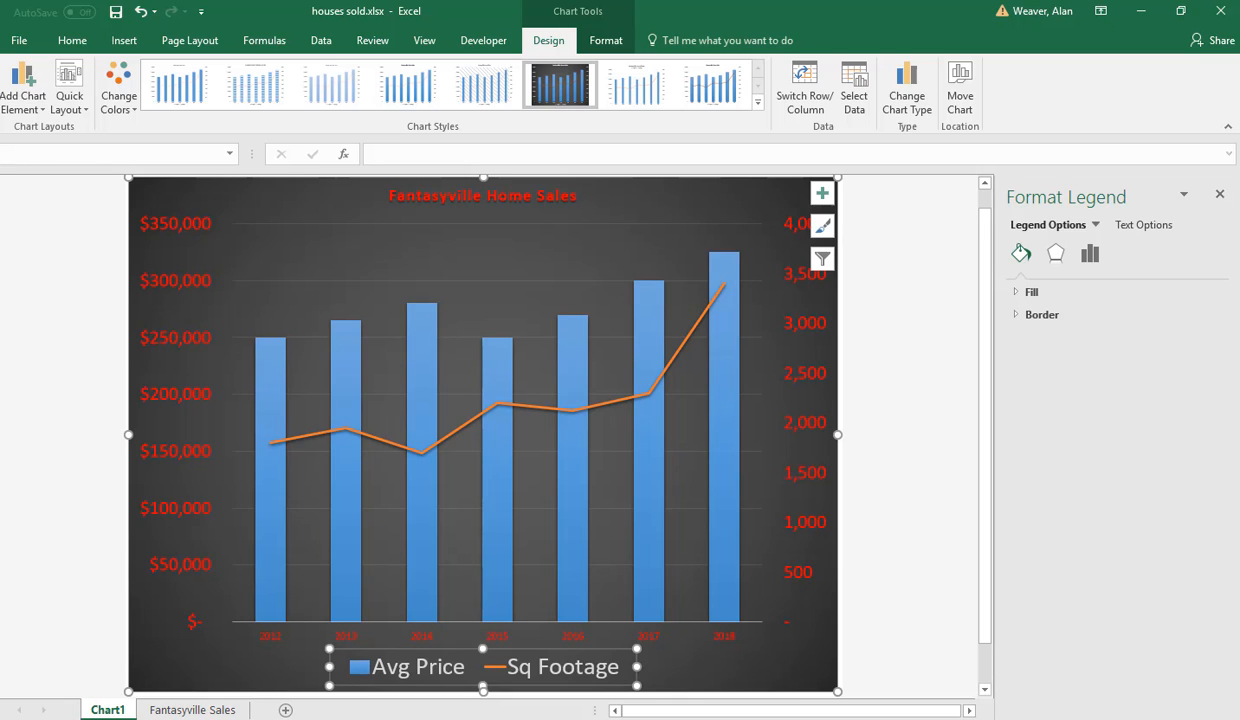
Step: Unhide the worksheet named solution
{"action": "right_click", "coordinate": [216, 714]}
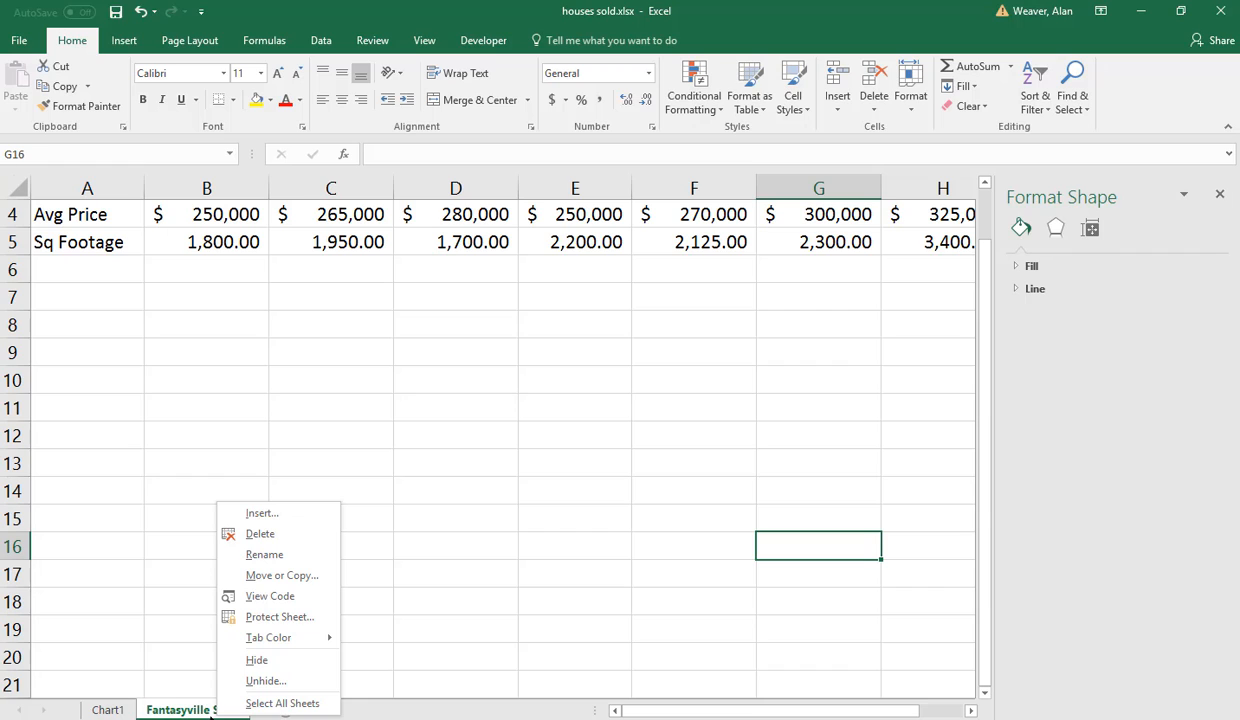
{"action": "left_click", "coordinate": [263, 681]}
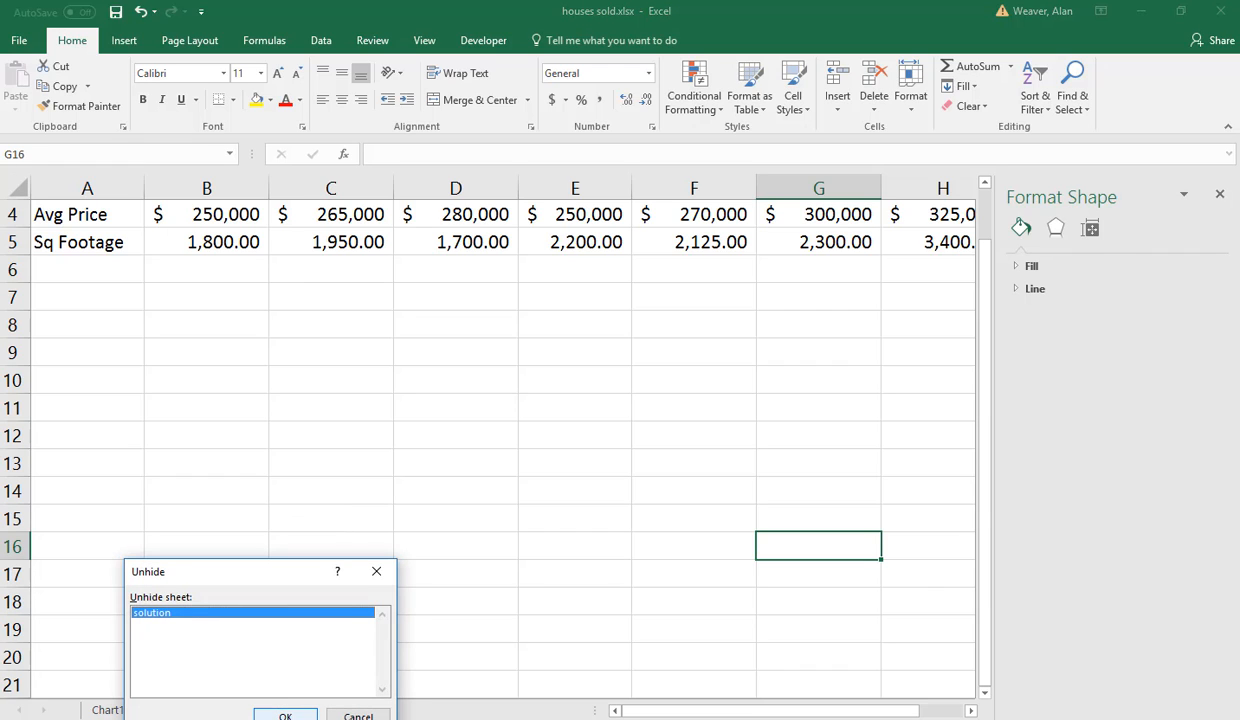
{"action": "left_click", "coordinate": [285, 714]}
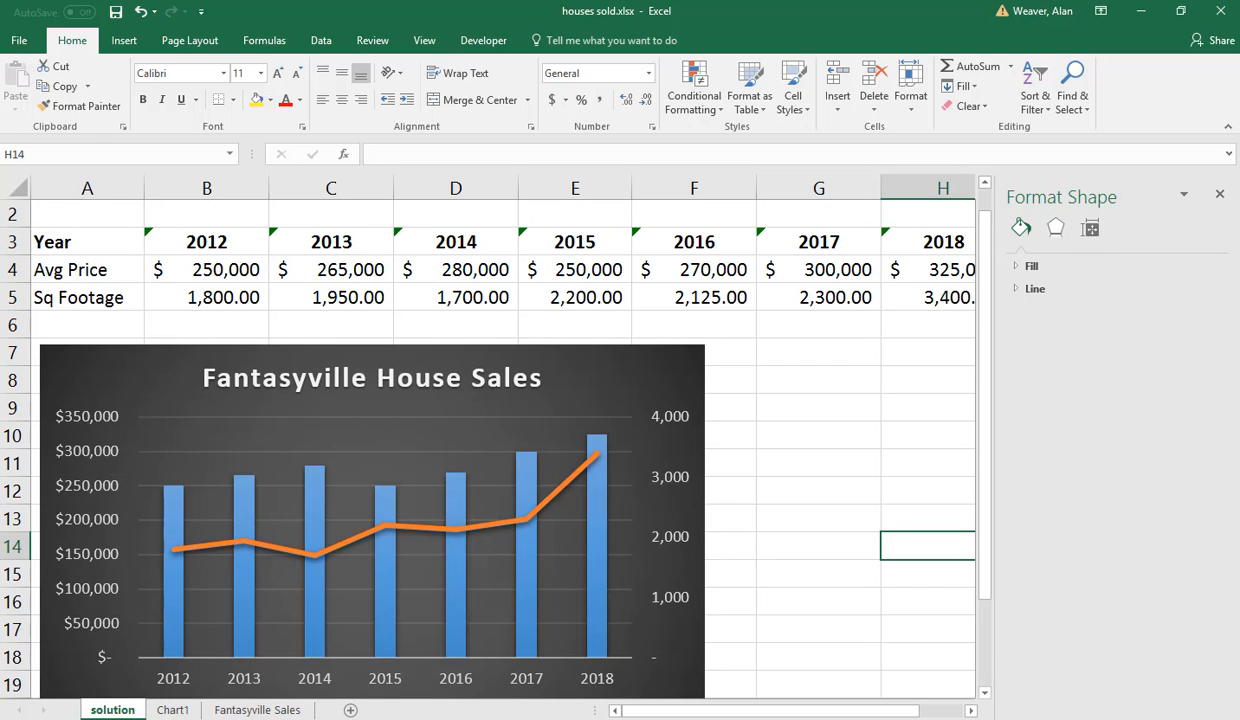